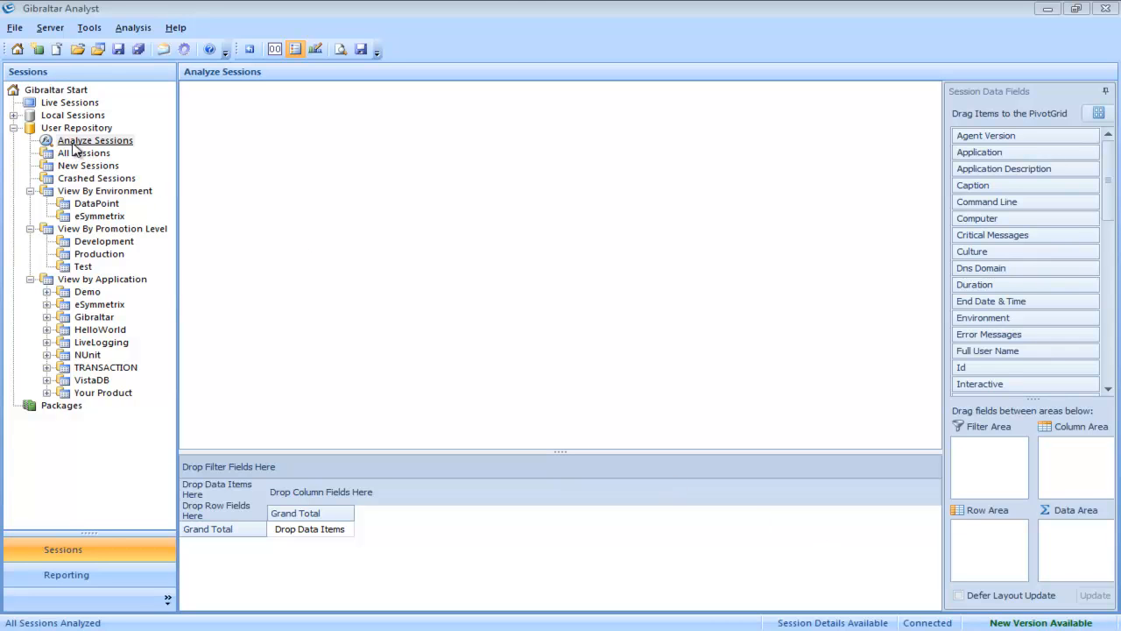
Step: Open User Repository > Analyze Sessions, then bring the Excel workbook Book1.xlsx forward
{"action": "left_click", "coordinate": [77, 142]}
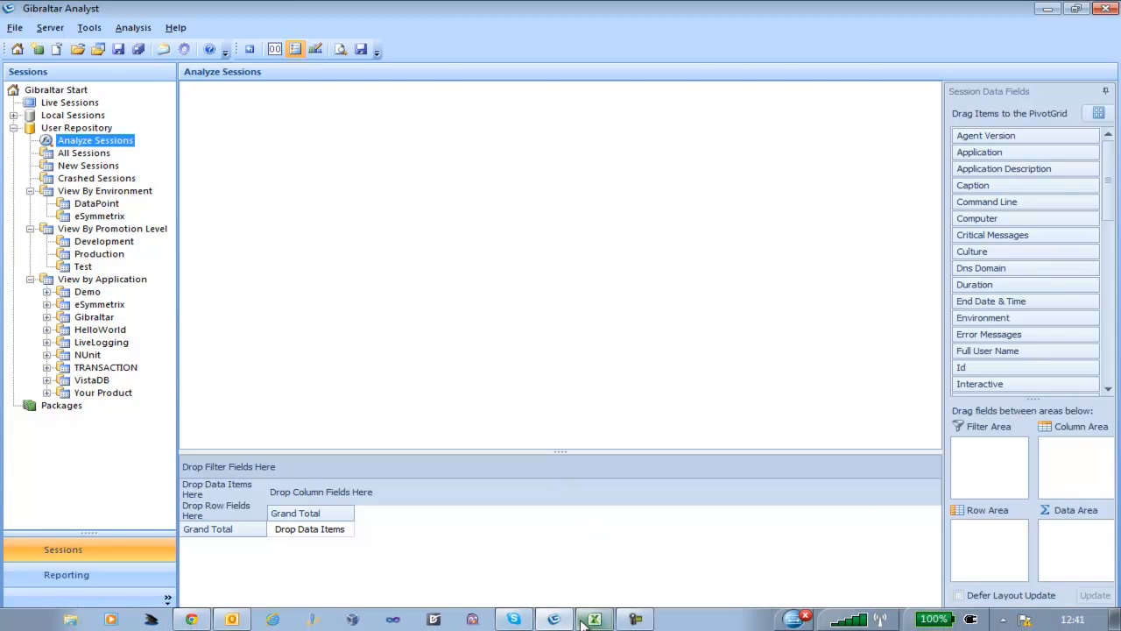
{"action": "left_click", "coordinate": [583, 622]}
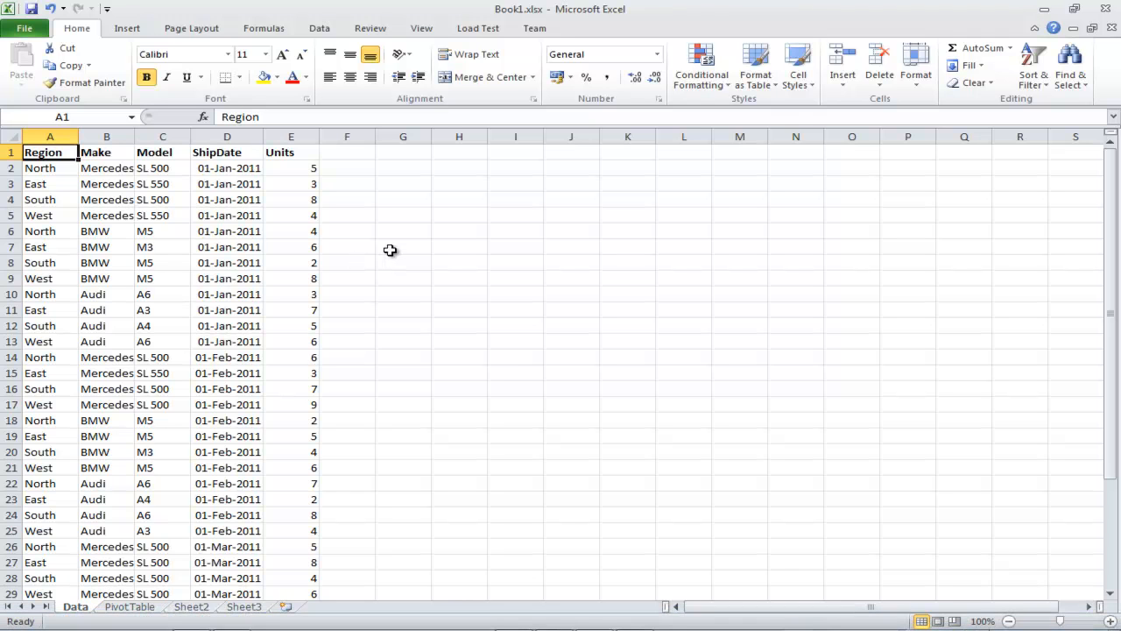
Step: Review the Make, Model, ShipDate and Units columns of the Data sheet, then go to the PivotTable sheet
{"action": "left_click", "coordinate": [93, 154]}
{"action": "left_click", "coordinate": [162, 154]}
{"action": "left_click", "coordinate": [212, 155]}
{"action": "left_click", "coordinate": [294, 155]}
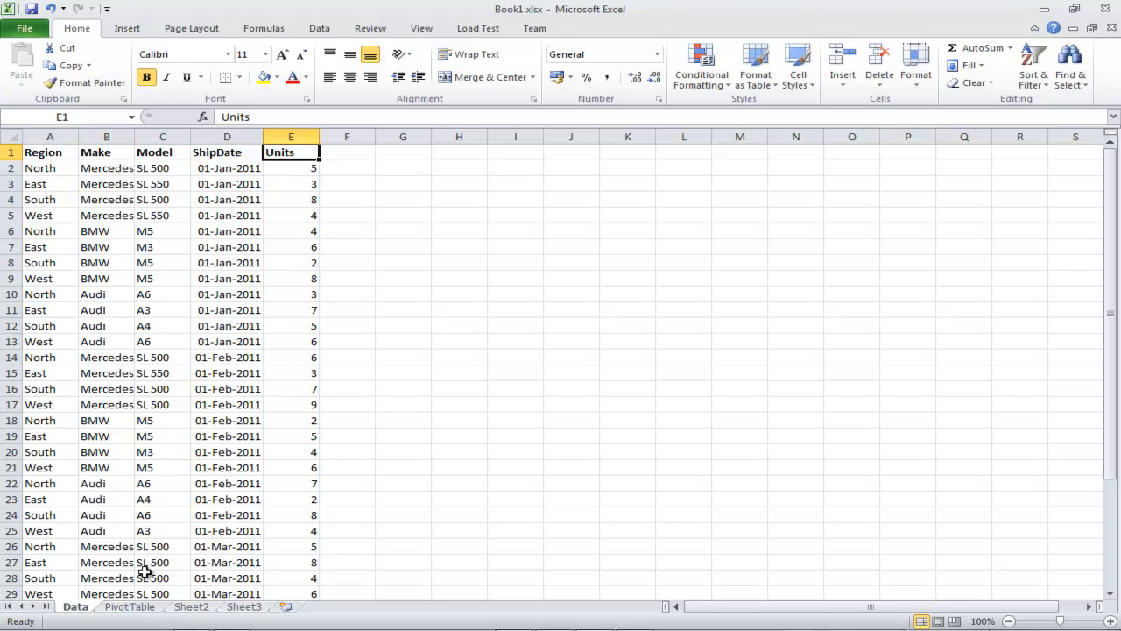
{"action": "left_click", "coordinate": [132, 606]}
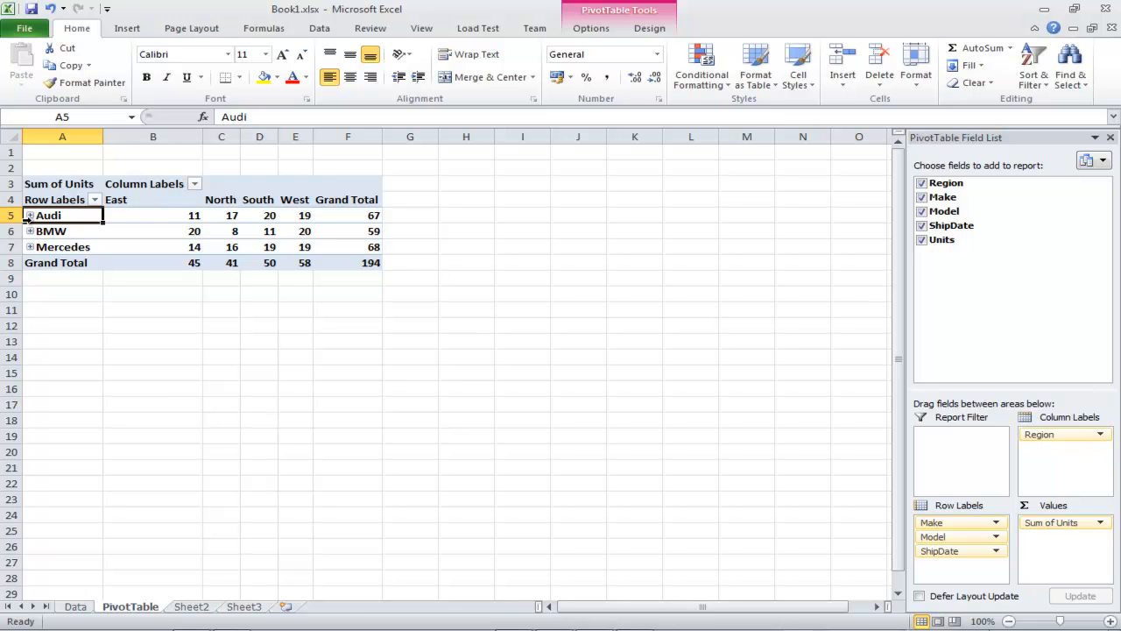
Step: Inspect the East, North, South and West columns and the Audi, BMW, Mercedes and Grand Total rows
{"action": "left_click", "coordinate": [128, 203]}
{"action": "left_click", "coordinate": [224, 200]}
{"action": "left_click", "coordinate": [262, 200]}
{"action": "left_click", "coordinate": [289, 200]}
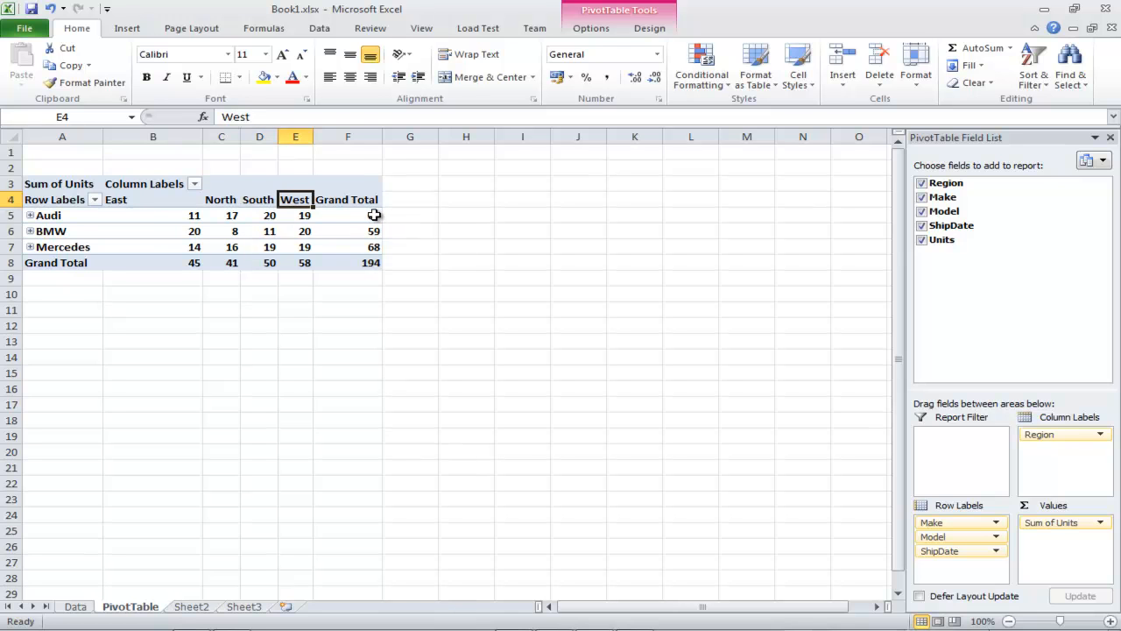
{"action": "mouse_move", "coordinate": [374, 217]}
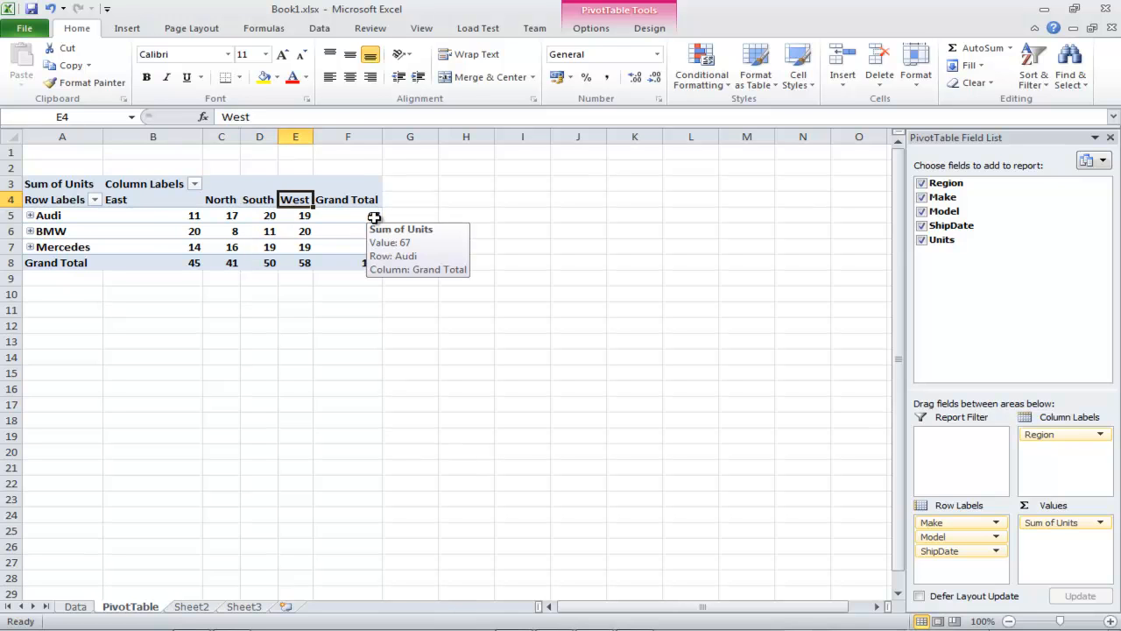
{"action": "left_click", "coordinate": [6, 216]}
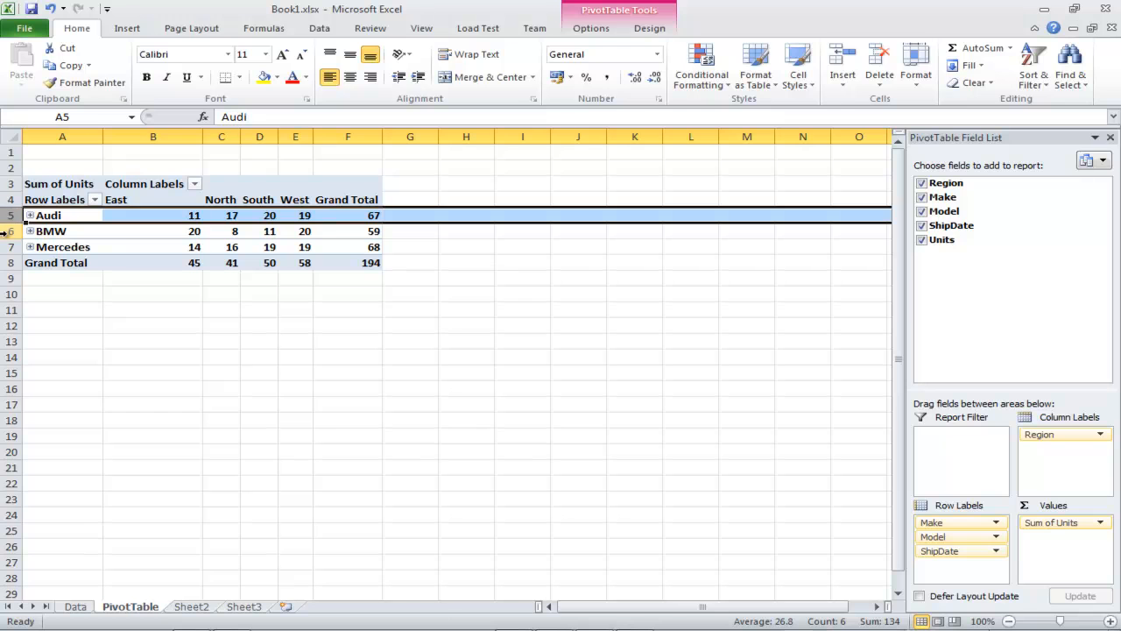
{"action": "left_click", "coordinate": [6, 231]}
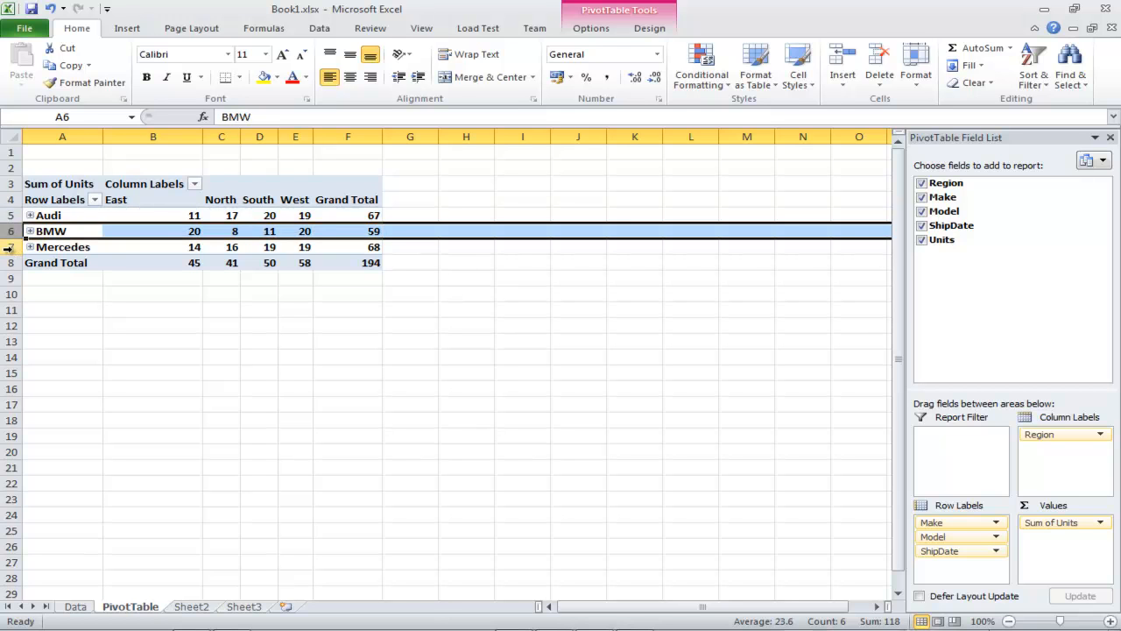
{"action": "left_click", "coordinate": [7, 247]}
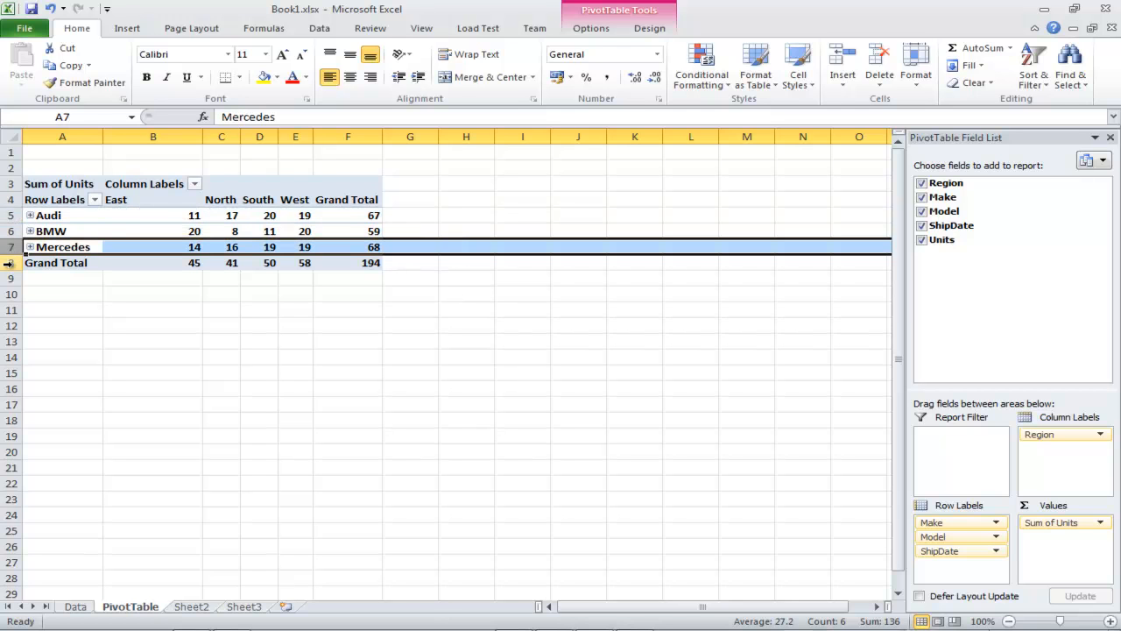
{"action": "left_click", "coordinate": [8, 263]}
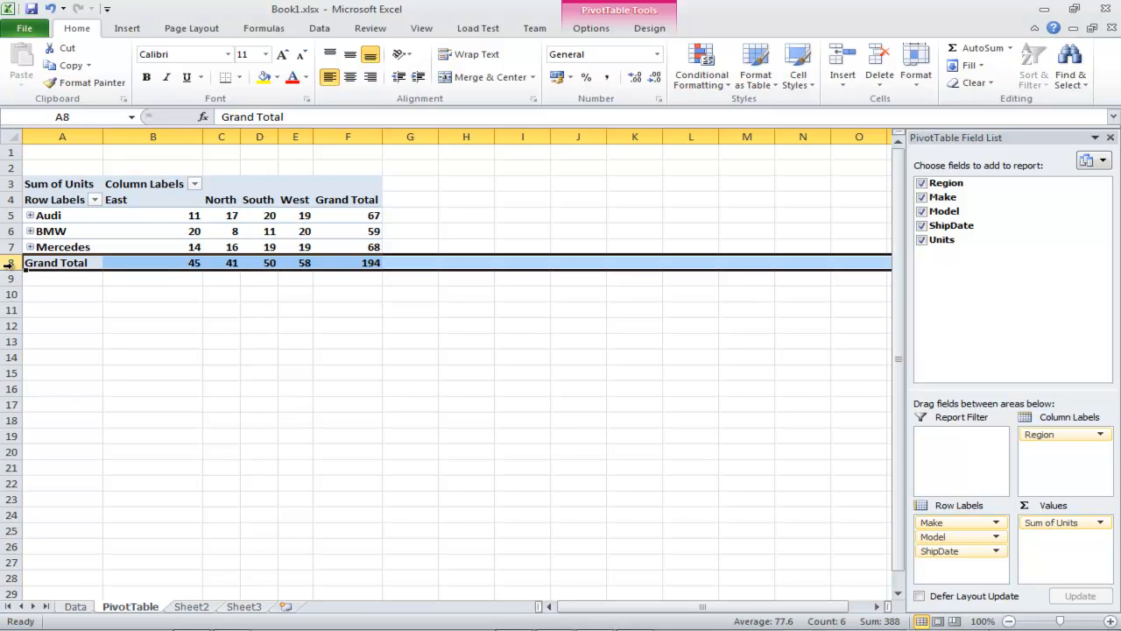
Step: Expand Audi into its A3, A4 and A6 model rows
{"action": "left_click", "coordinate": [30, 215]}
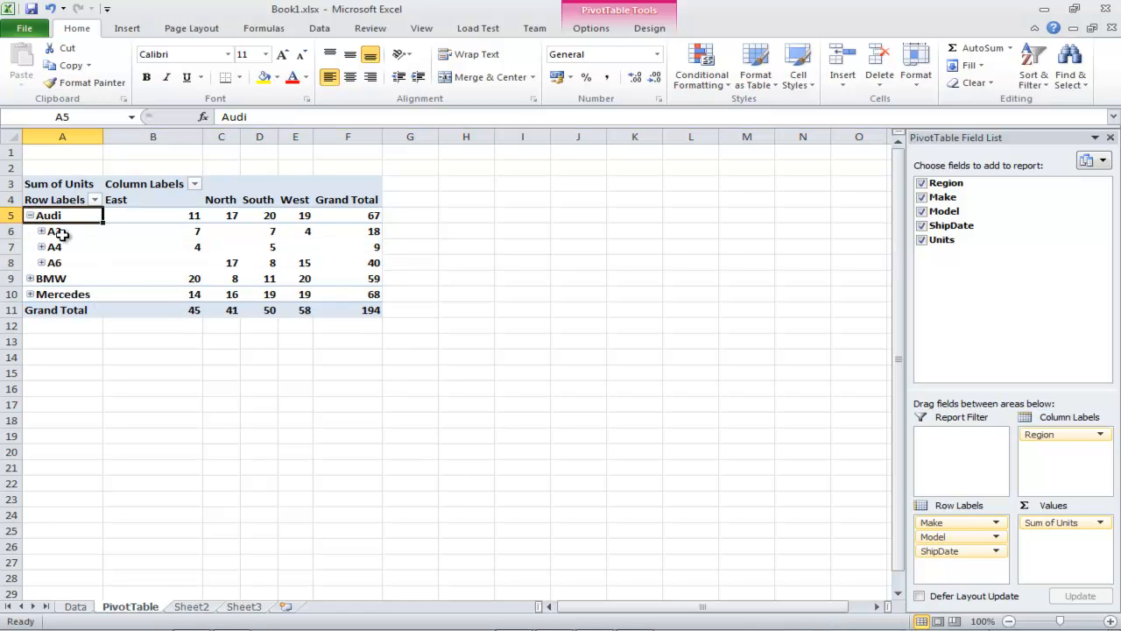
{"action": "left_click", "coordinate": [13, 231]}
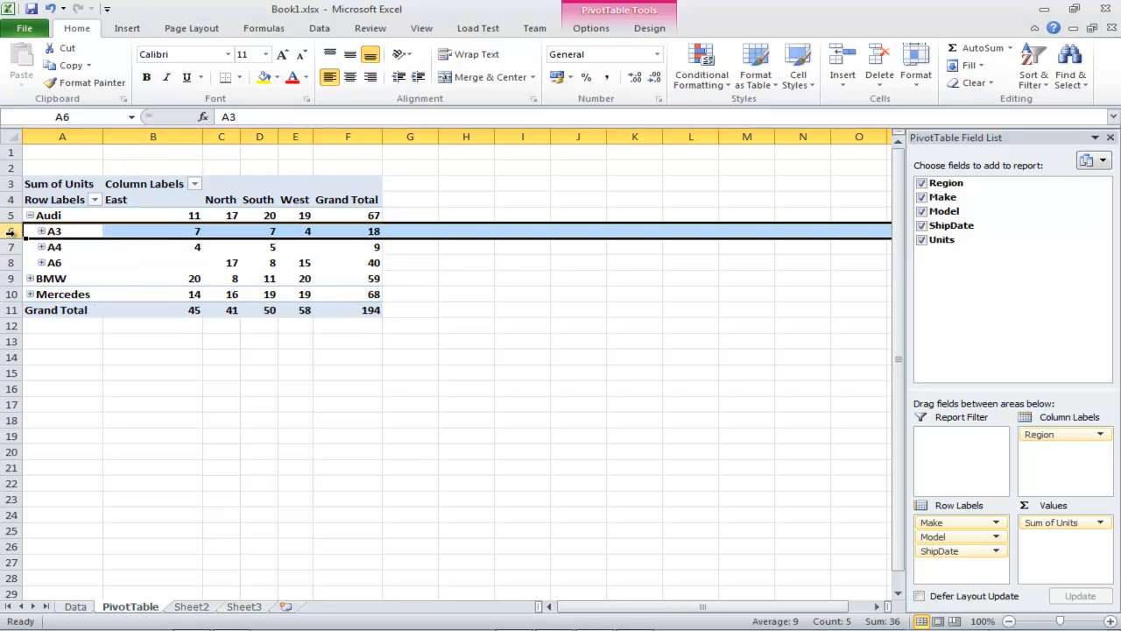
{"action": "left_click", "coordinate": [8, 248]}
{"action": "left_click", "coordinate": [11, 263]}
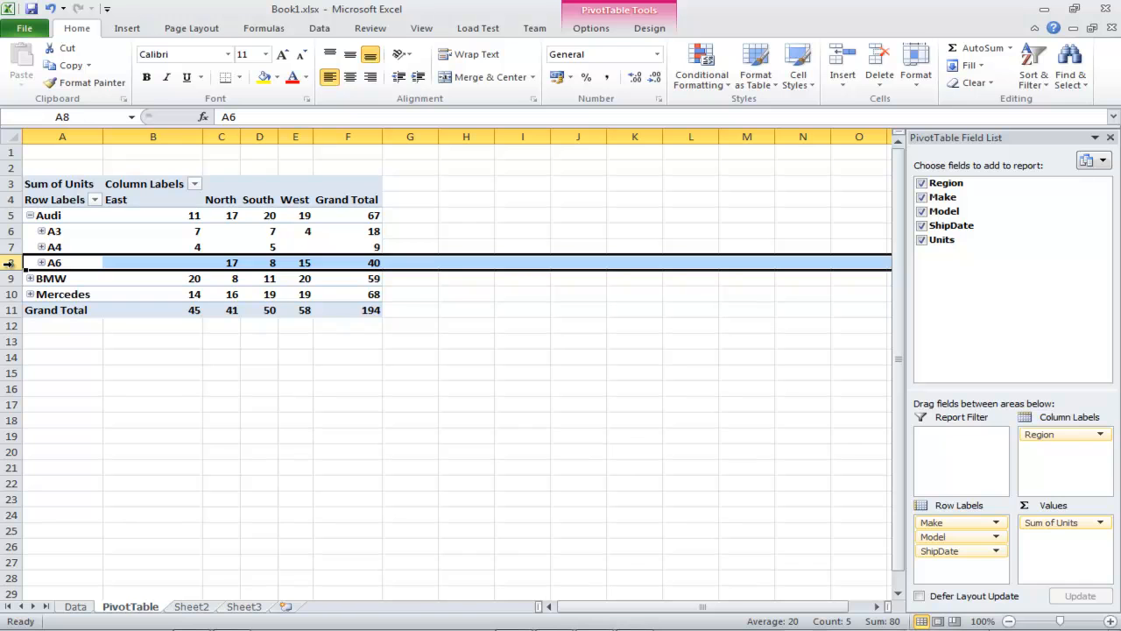
Step: Expand A3 into its 01-Jan, 01-Feb and 01-Mar-2011 ship-date rows
{"action": "left_click", "coordinate": [41, 232]}
{"action": "left_click", "coordinate": [11, 247]}
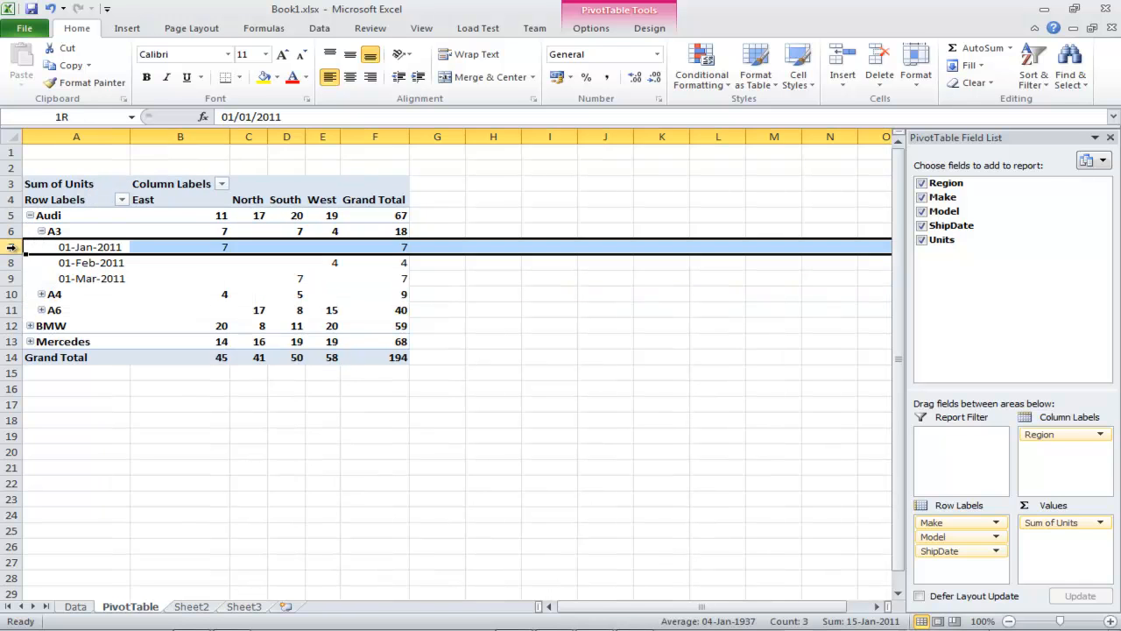
{"action": "left_click", "coordinate": [11, 263]}
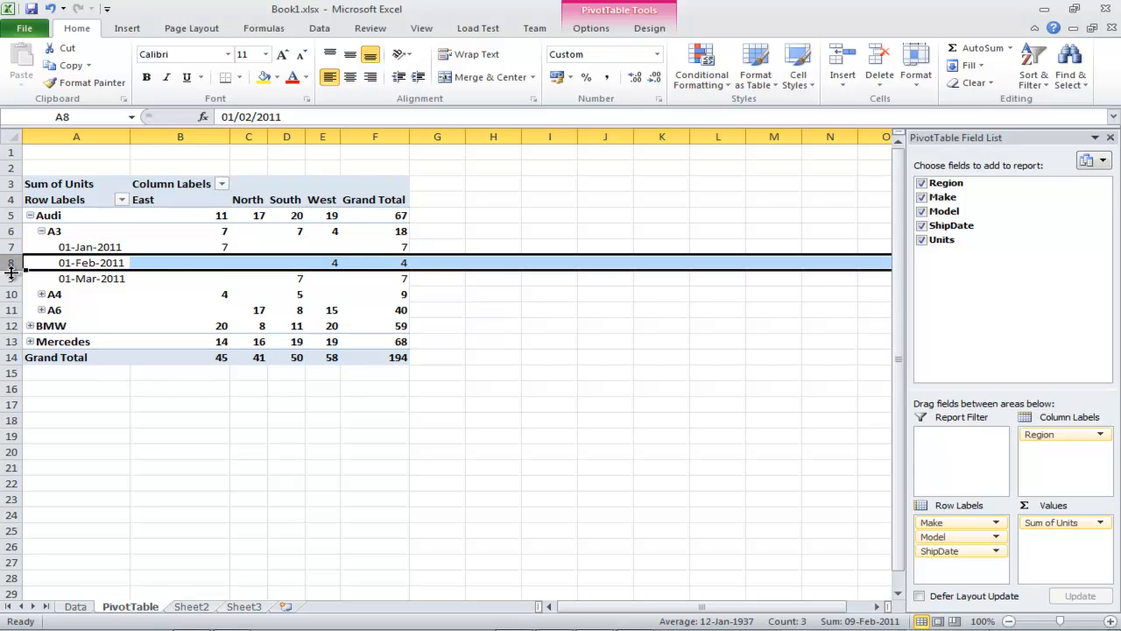
{"action": "left_click", "coordinate": [9, 278]}
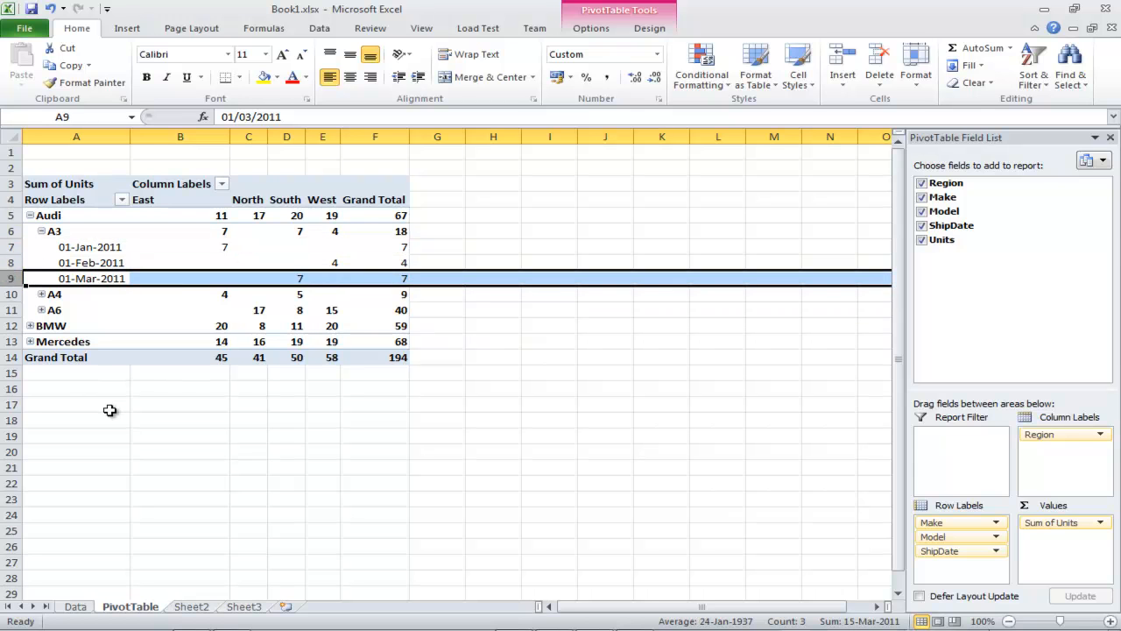
{"action": "left_click", "coordinate": [111, 410]}
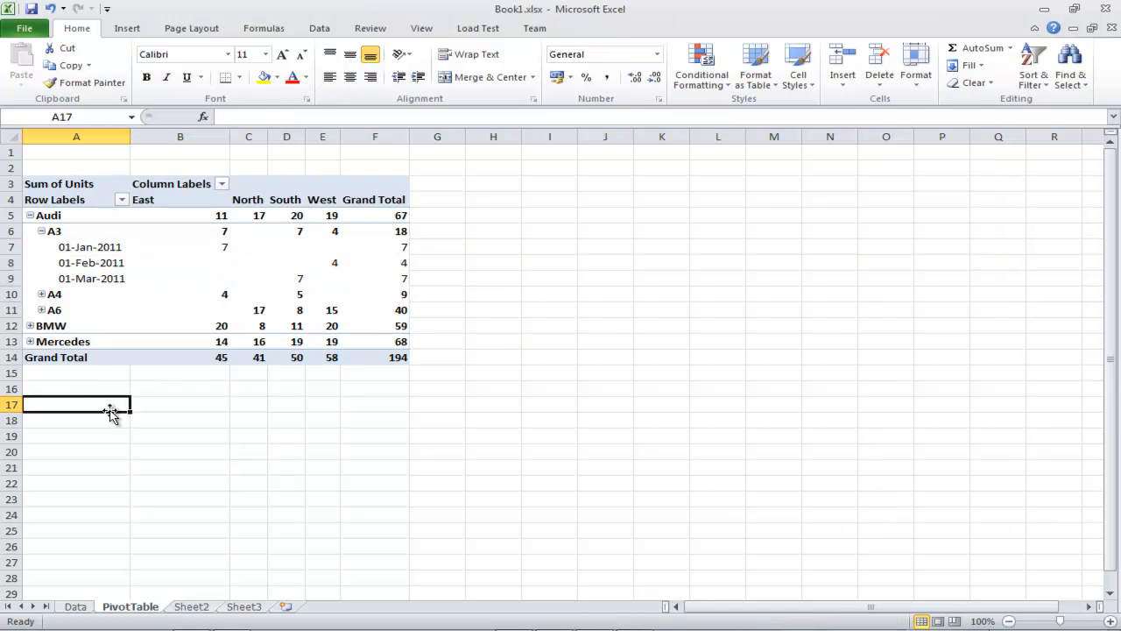
{"action": "left_click", "coordinate": [75, 247]}
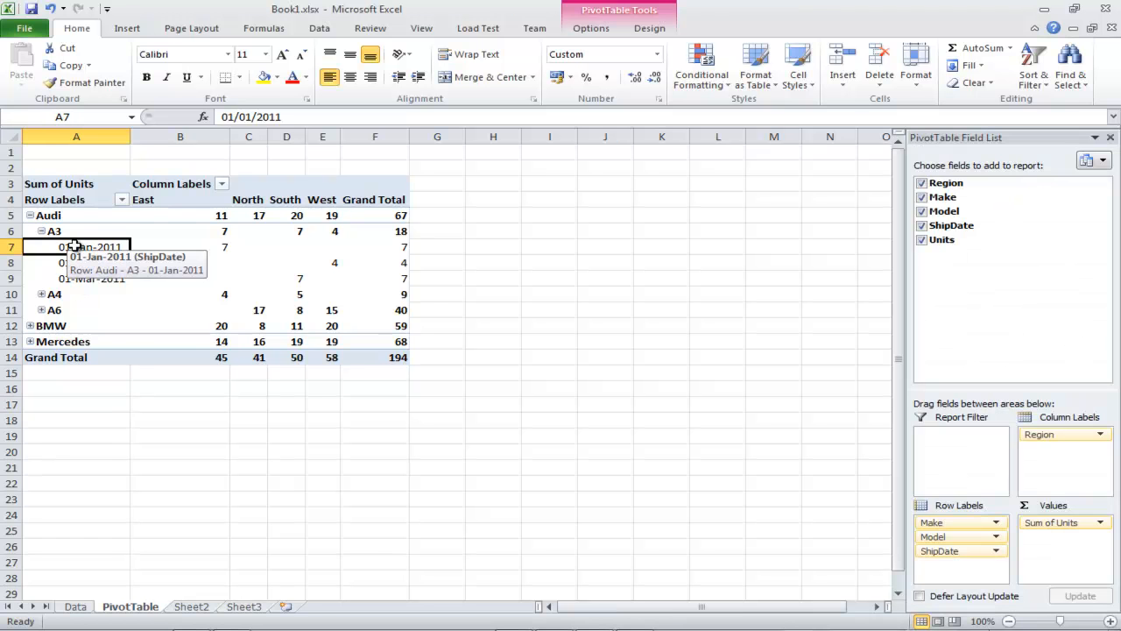
Step: Return to the Data sheet and look at the Make and Model columns
{"action": "left_click", "coordinate": [76, 607]}
{"action": "left_click", "coordinate": [105, 157]}
{"action": "left_click", "coordinate": [147, 156]}
Step: Back on the PivotTable sheet with A3 expanded, view then dismiss the Make row field's options
{"action": "left_click", "coordinate": [209, 155]}
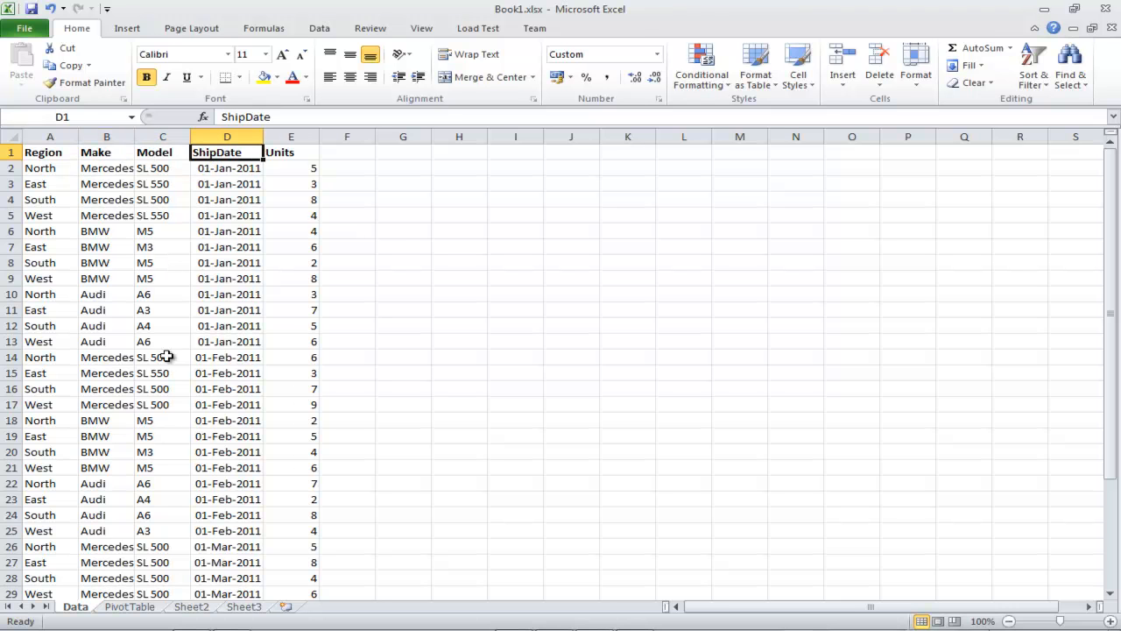
{"action": "left_click", "coordinate": [158, 609]}
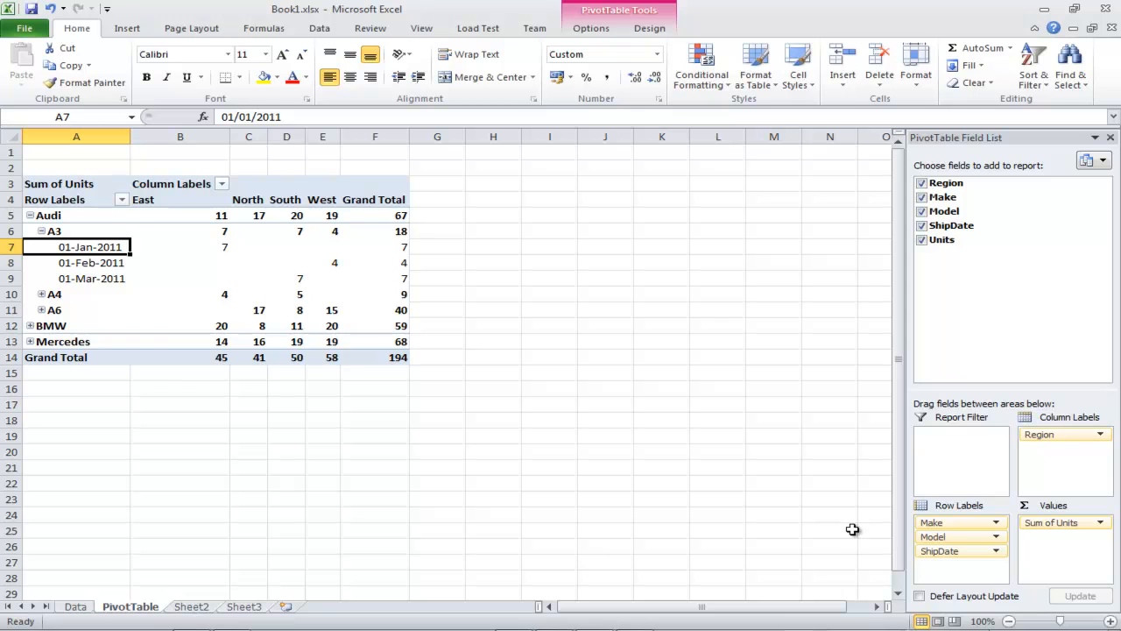
{"action": "left_click", "coordinate": [957, 523]}
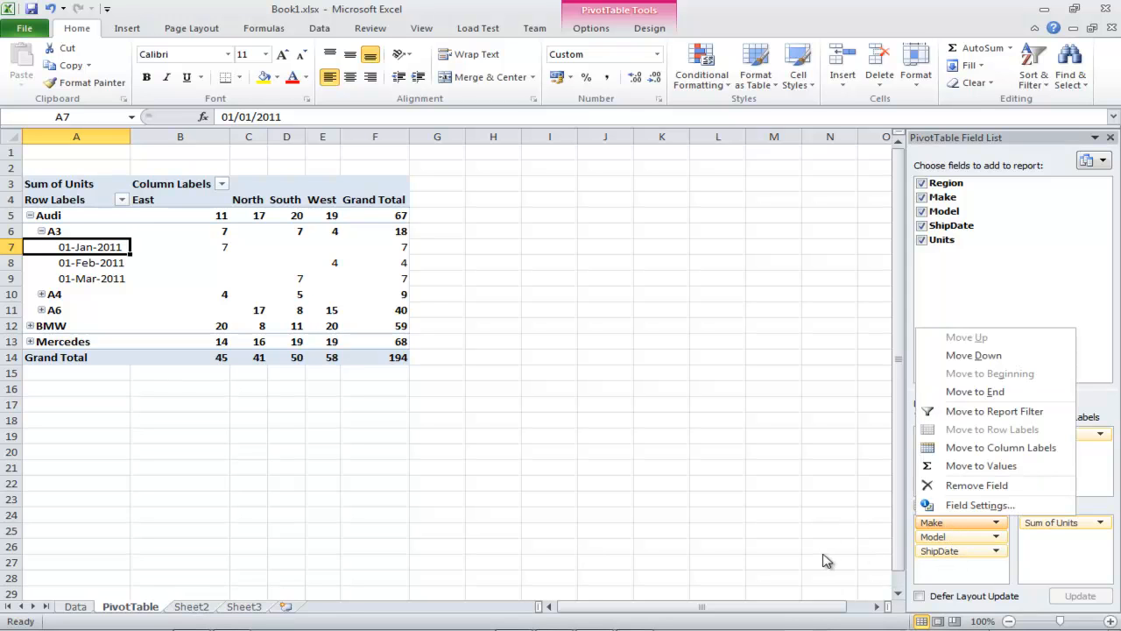
{"action": "left_click", "coordinate": [55, 387]}
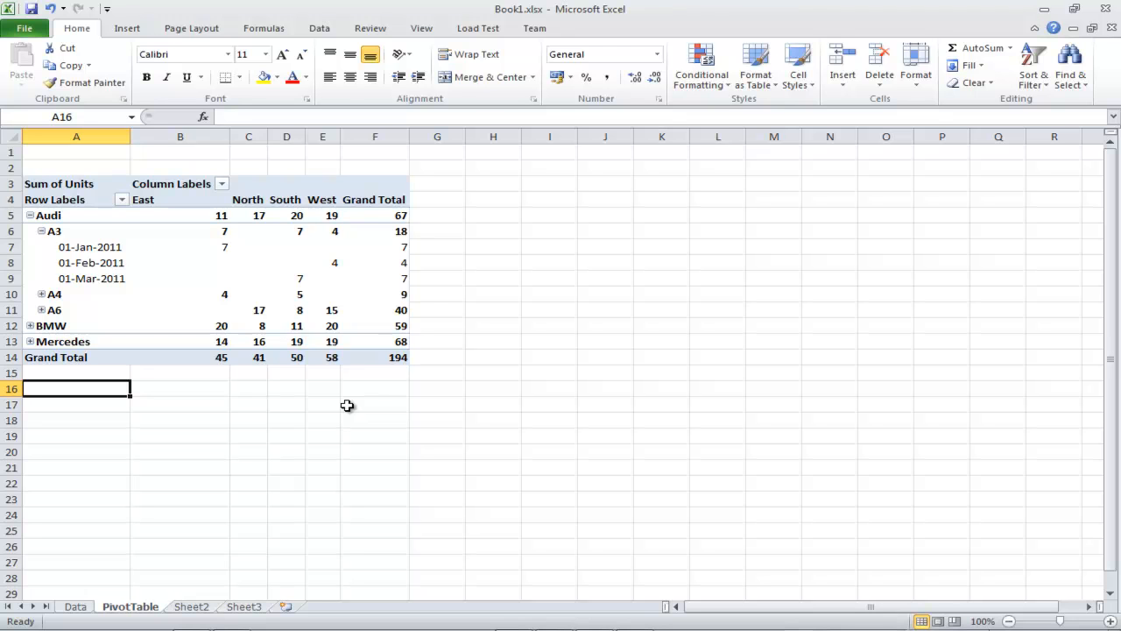
Step: Return to Gibraltar Analyst and set the session chart type to Bar in the Chart Wizard
{"action": "mouse_move", "coordinate": [603, 628]}
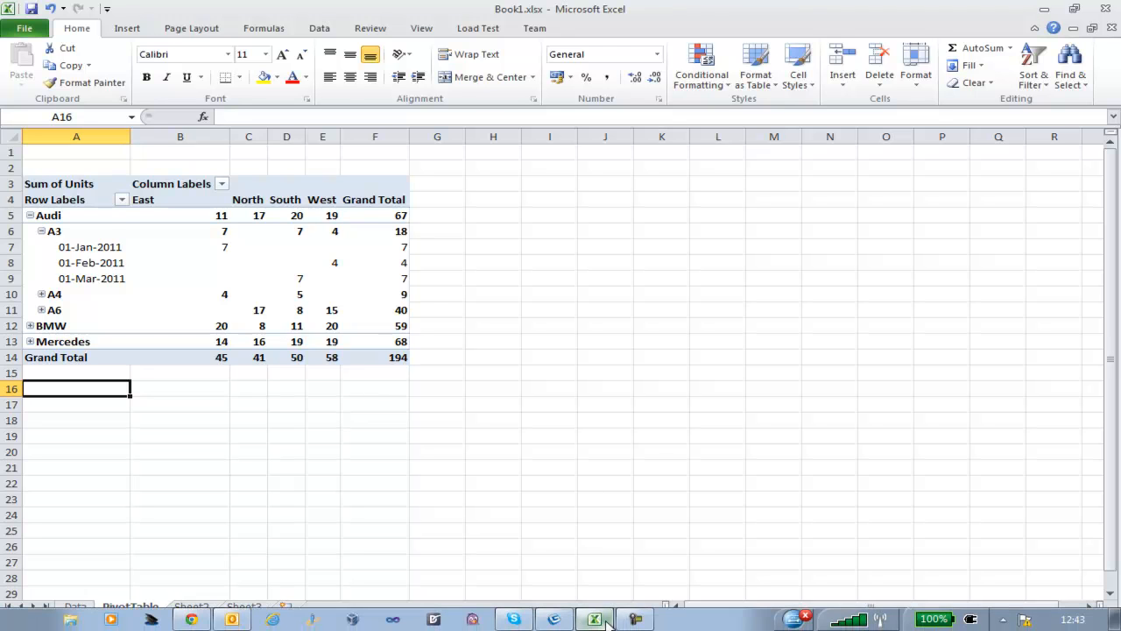
{"action": "left_click", "coordinate": [554, 620]}
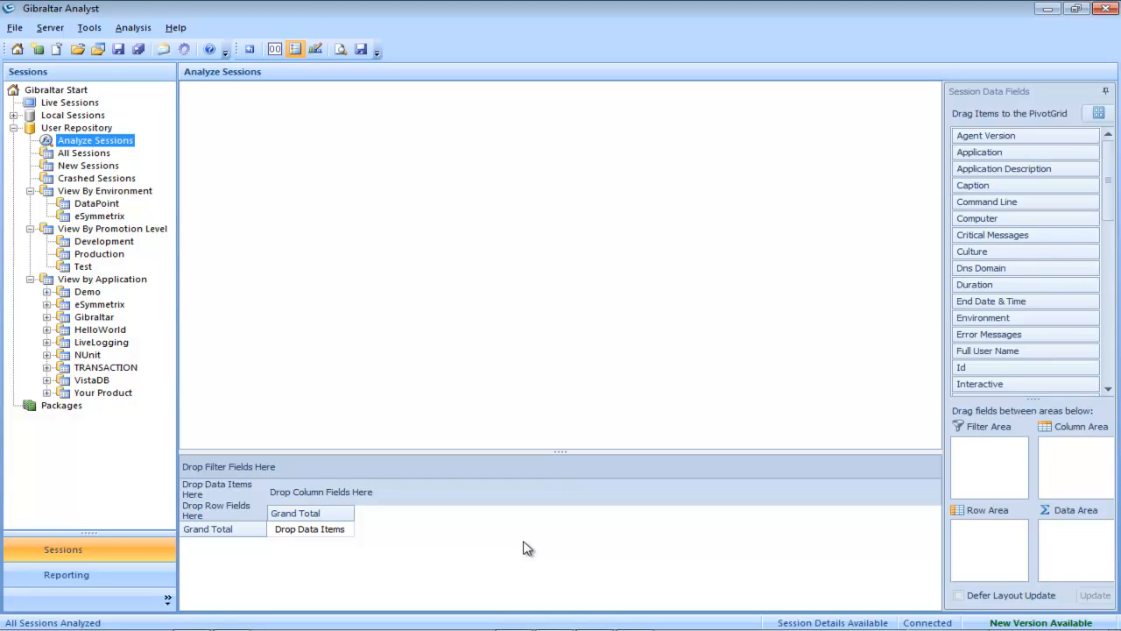
{"action": "left_click", "coordinate": [317, 49]}
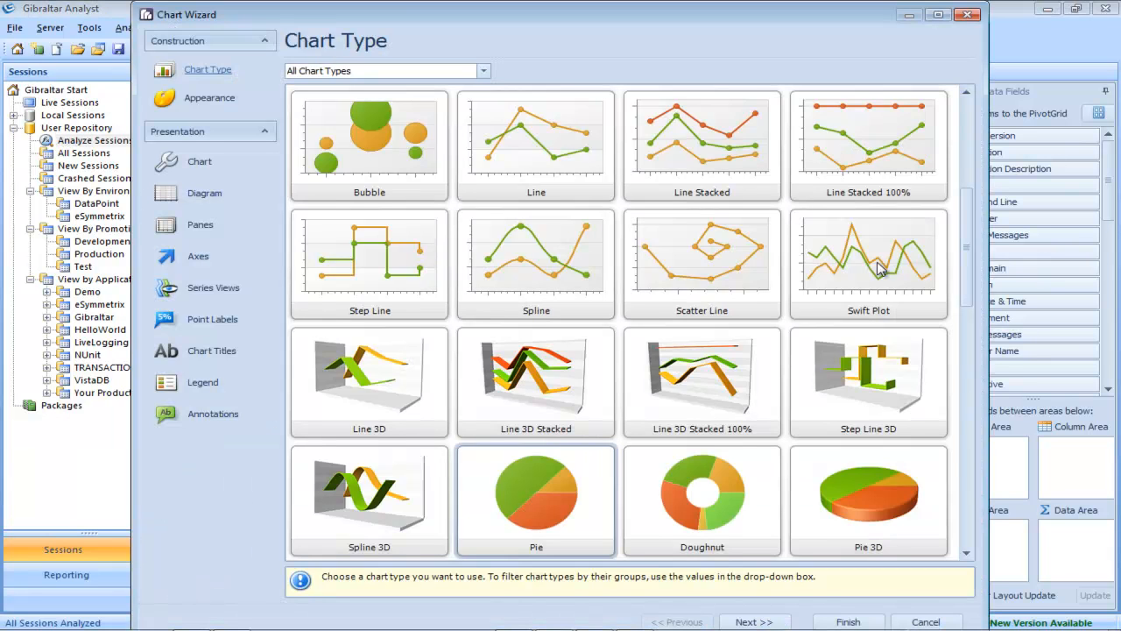
{"action": "left_click_drag", "start_coordinate": [968, 239], "coordinate": [985, 126]}
{"action": "left_click", "coordinate": [399, 141]}
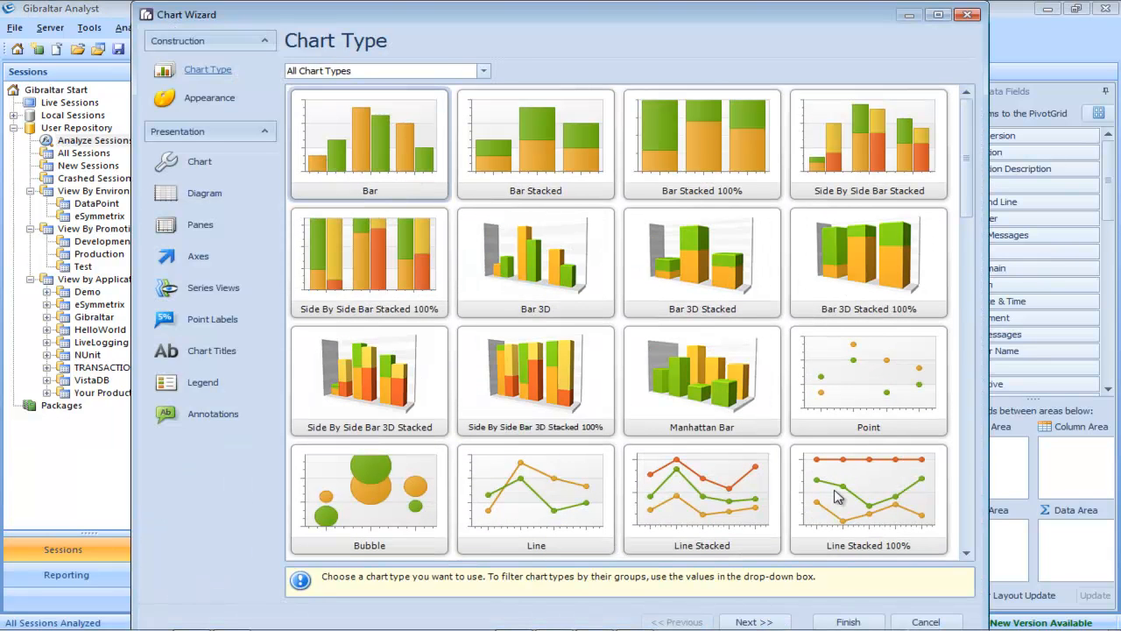
{"action": "left_click", "coordinate": [848, 621]}
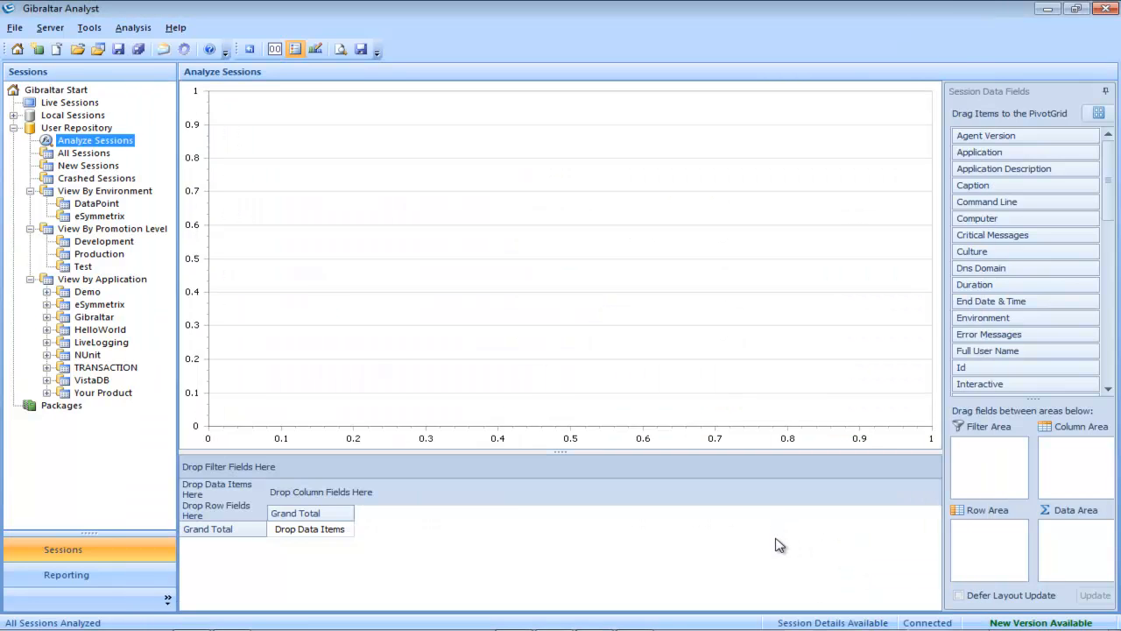
{"action": "left_click", "coordinate": [1019, 162]}
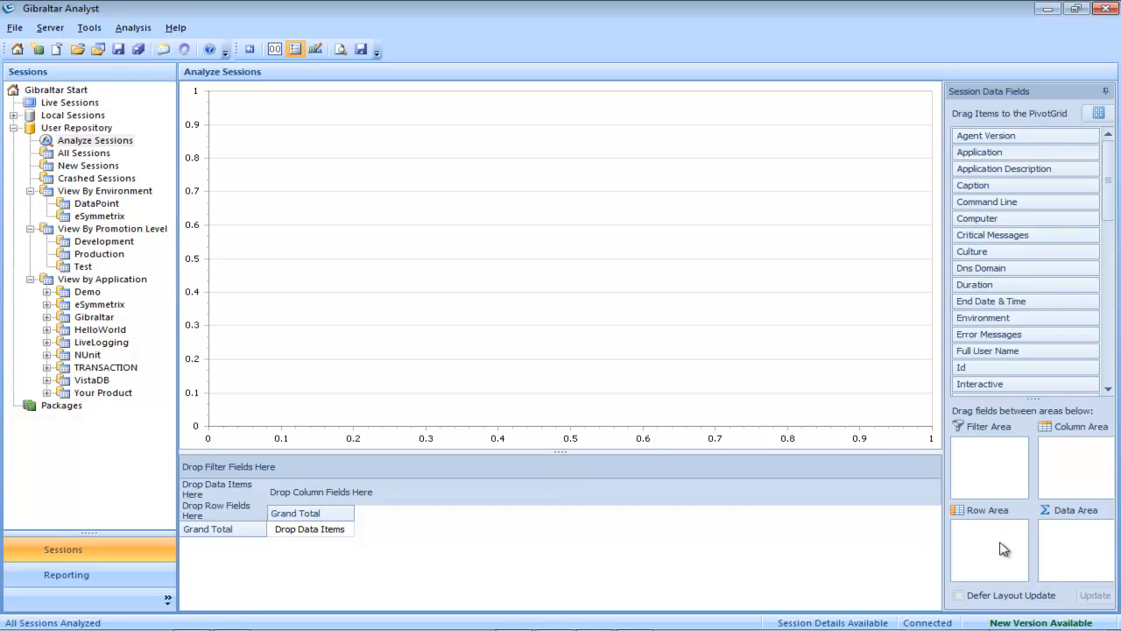
Step: Place Application in the Row Area, Type in the Column Area and Id in the Data Area
{"action": "left_click_drag", "start_coordinate": [1004, 549], "coordinate": [1001, 547]}
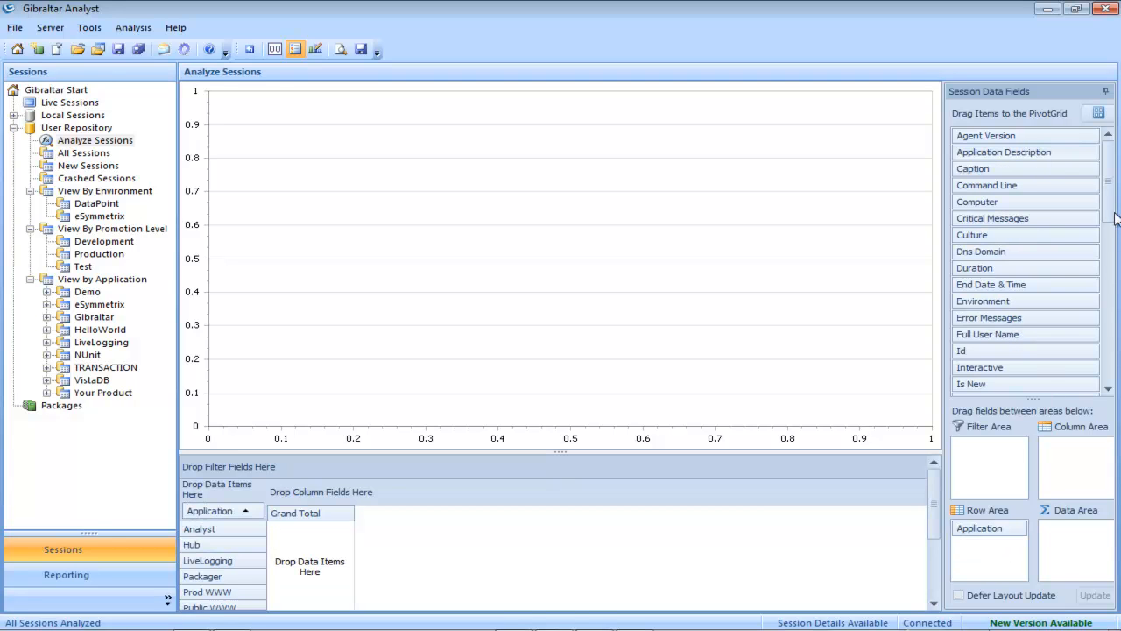
{"action": "left_click_drag", "start_coordinate": [1117, 217], "coordinate": [1113, 313]}
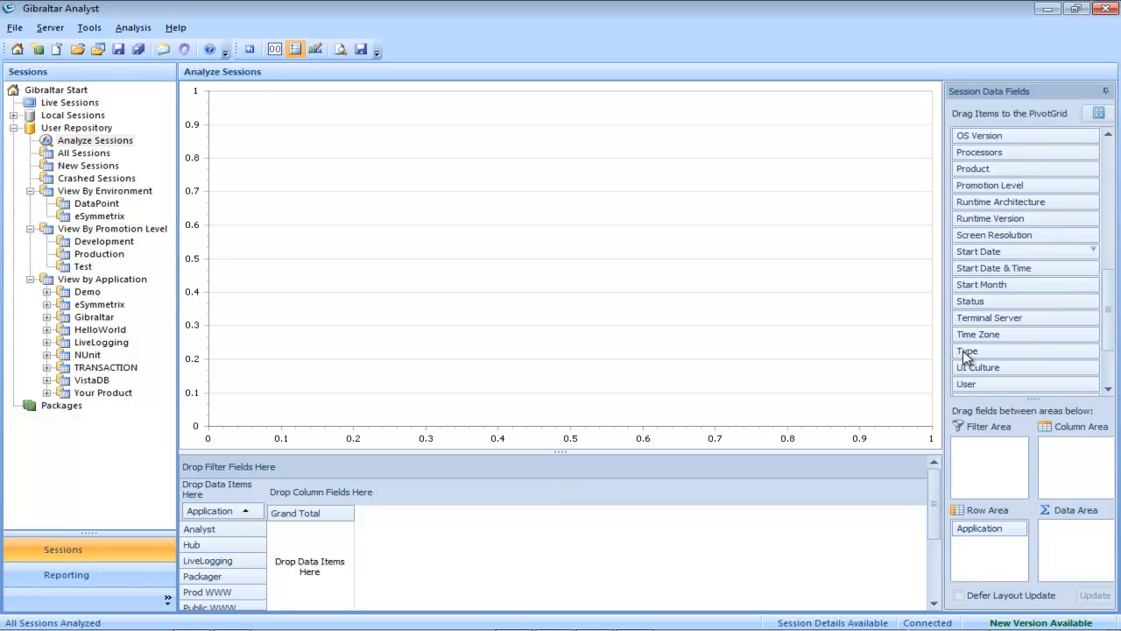
{"action": "left_click_drag", "start_coordinate": [1095, 463], "coordinate": [1086, 460]}
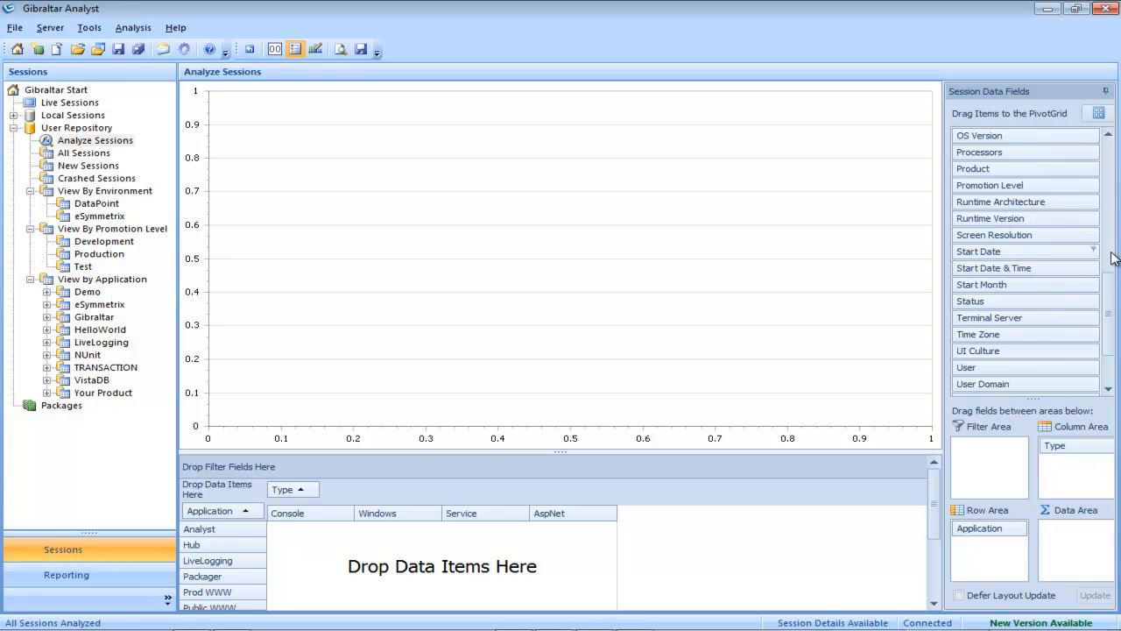
{"action": "left_click_drag", "start_coordinate": [1109, 308], "coordinate": [1115, 172]}
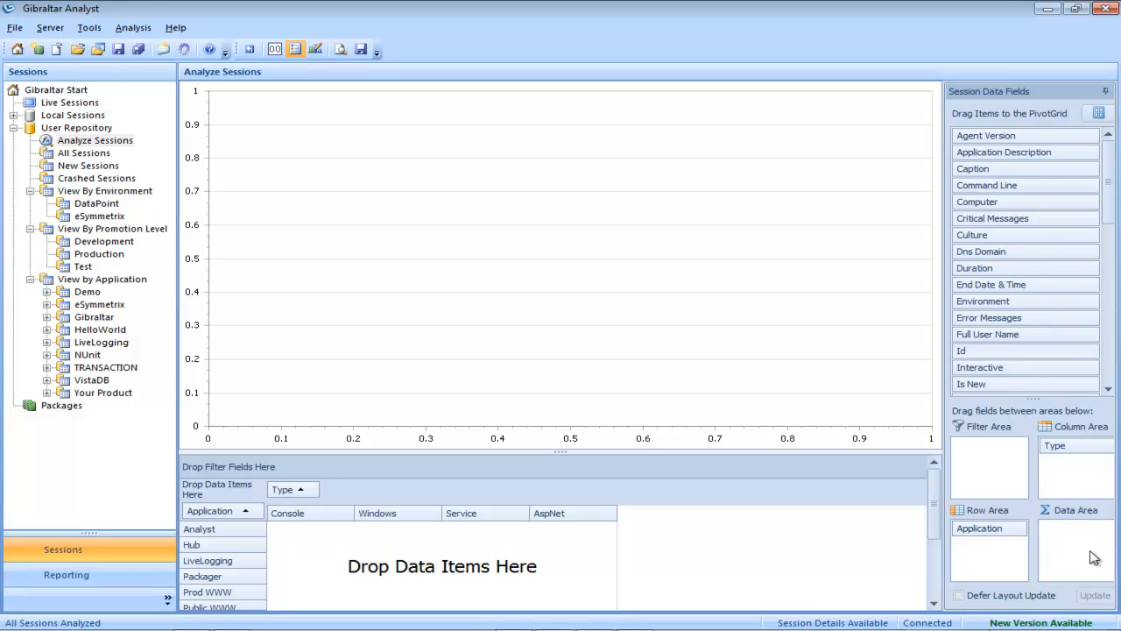
{"action": "left_click_drag", "start_coordinate": [1089, 545], "coordinate": [1090, 545]}
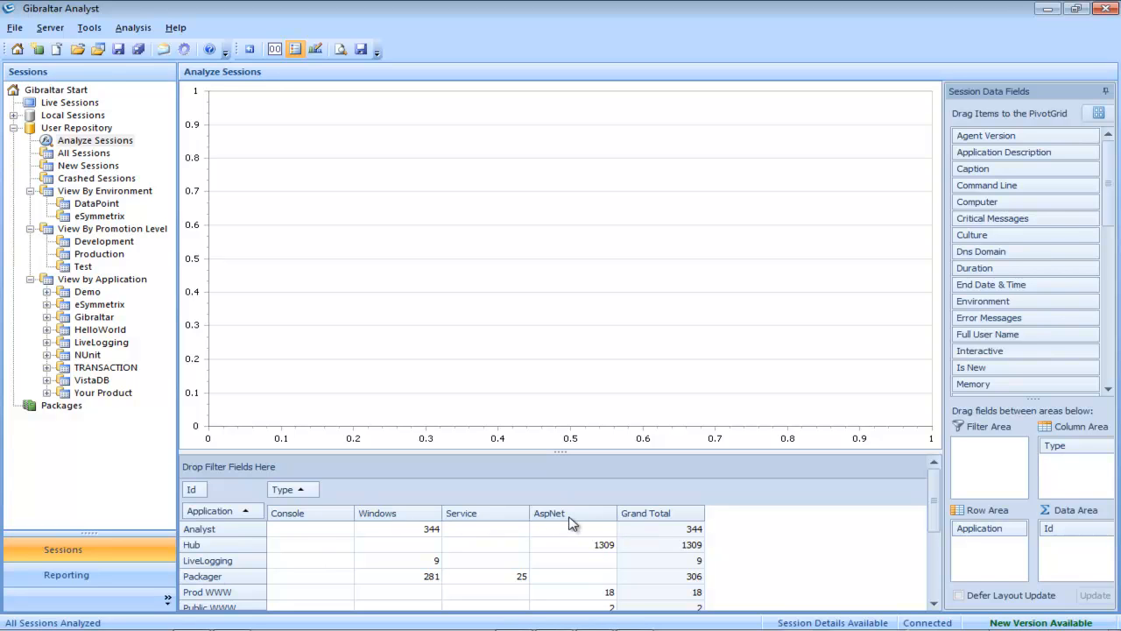
Step: Chart the Windows and AspNet session counts with point labels, then remove Type from the columns
{"action": "left_click", "coordinate": [394, 517]}
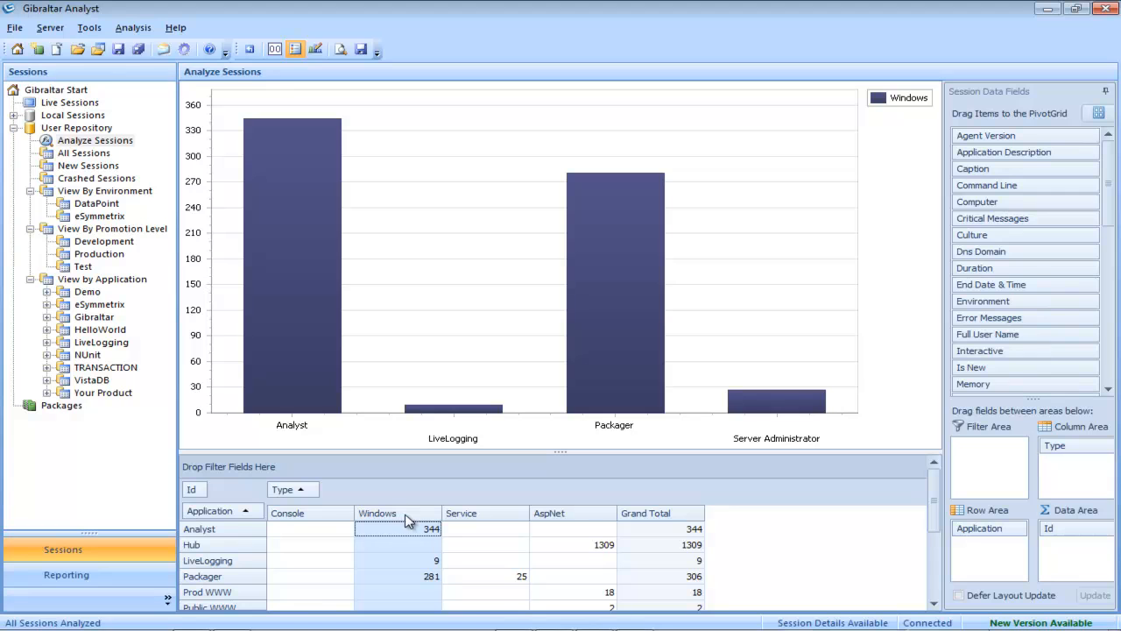
{"action": "left_click", "coordinate": [573, 518], "text": "ctrl"}
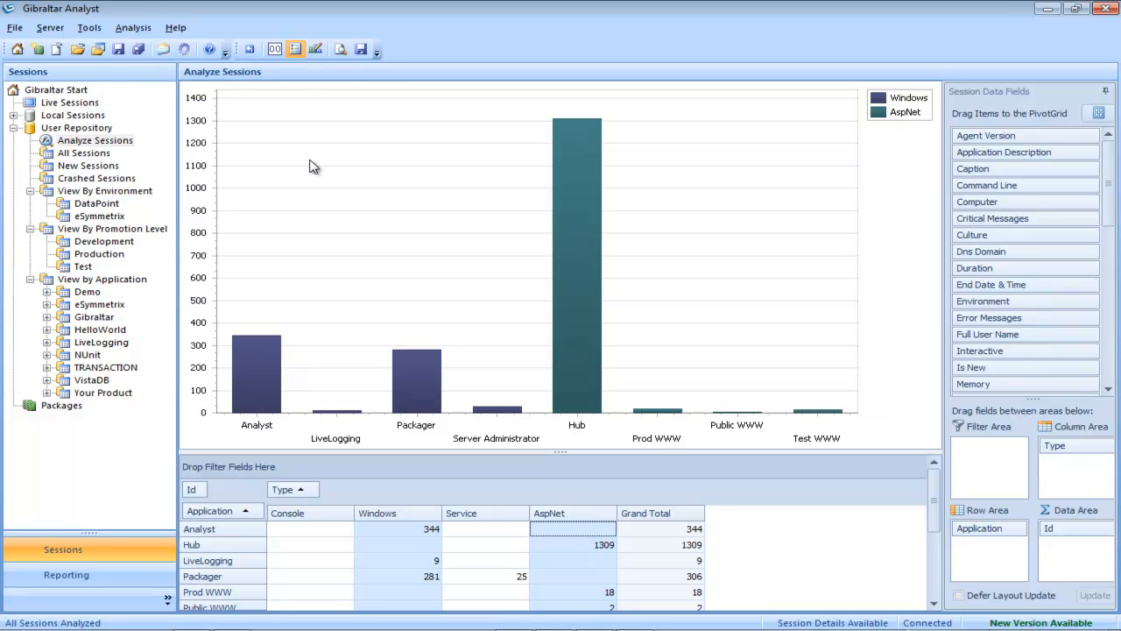
{"action": "left_click", "coordinate": [275, 51]}
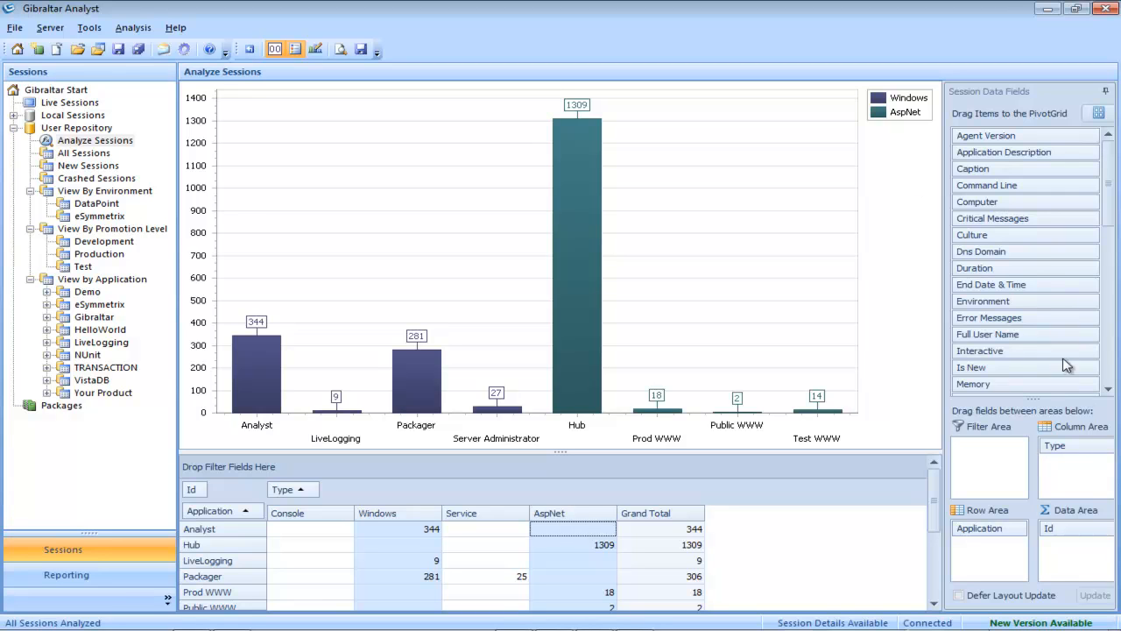
{"action": "left_click_drag", "start_coordinate": [1085, 449], "coordinate": [1048, 326]}
Step: Remove Application and Id from the pivot grid and switch the chart type to Area
{"action": "left_click_drag", "start_coordinate": [1006, 530], "coordinate": [1018, 368]}
{"action": "left_click_drag", "start_coordinate": [1086, 528], "coordinate": [1058, 330]}
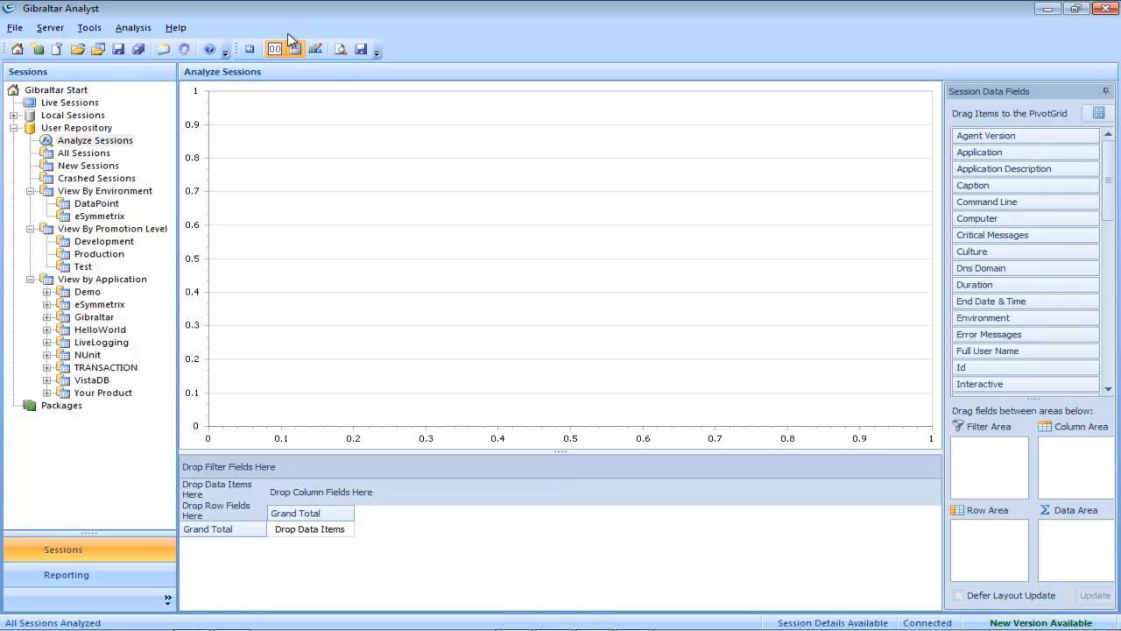
{"action": "left_click", "coordinate": [315, 49]}
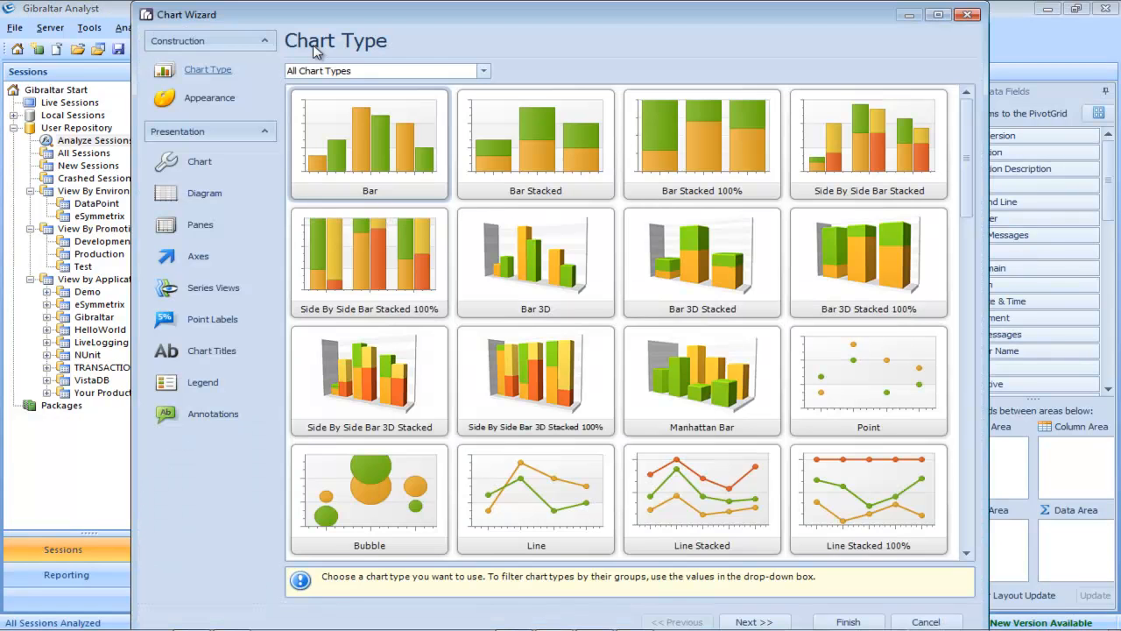
{"action": "left_click_drag", "start_coordinate": [966, 158], "coordinate": [983, 317]}
{"action": "left_click", "coordinate": [854, 313]}
{"action": "left_click", "coordinate": [848, 620]}
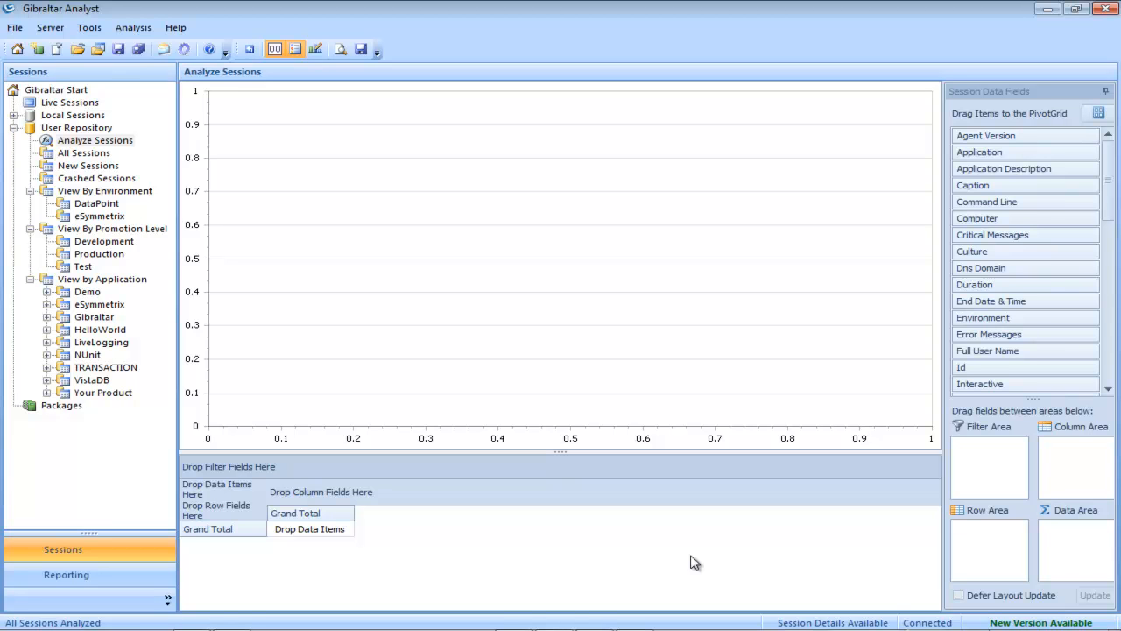
Step: Place Start Date in the Row Area, Application in the Column Area and Id in the Data Area
{"action": "left_click_drag", "start_coordinate": [1111, 201], "coordinate": [1117, 252]}
{"action": "scroll", "coordinate": [983, 295], "scroll_direction": "down", "scroll_amount": 5}
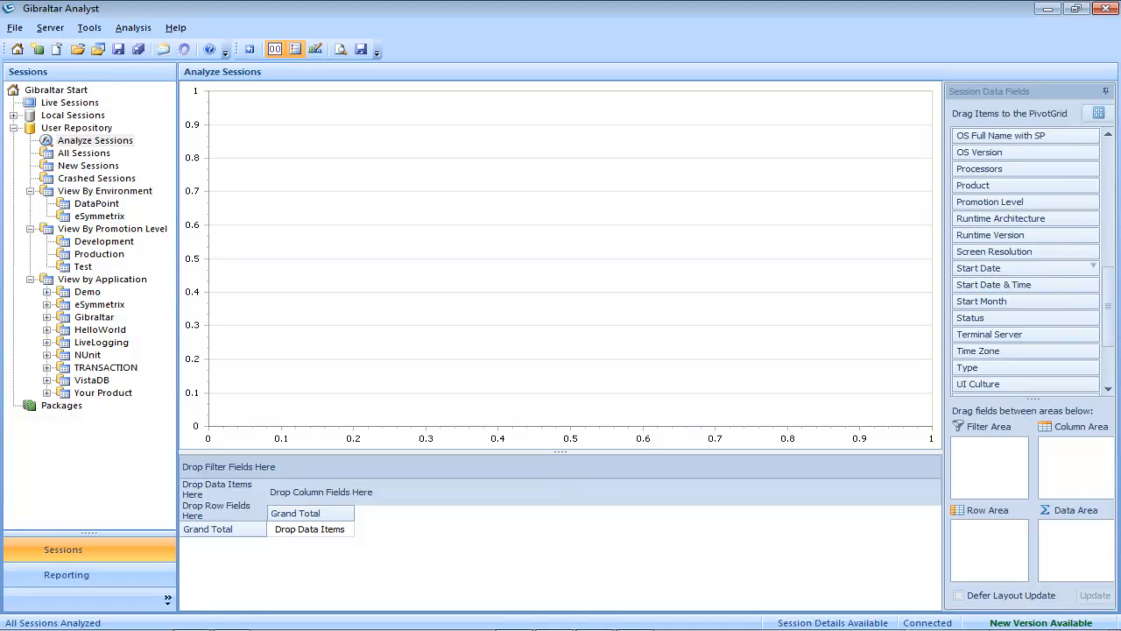
{"action": "left_click_drag", "start_coordinate": [974, 268], "coordinate": [1000, 540]}
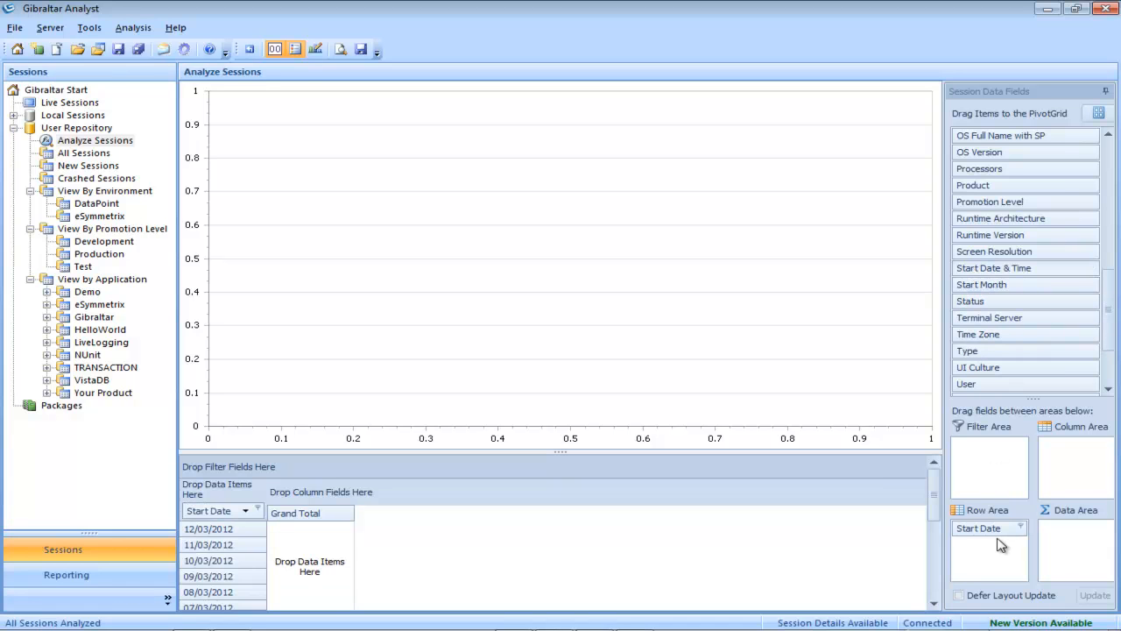
{"action": "left_click_drag", "start_coordinate": [1110, 290], "coordinate": [1111, 147]}
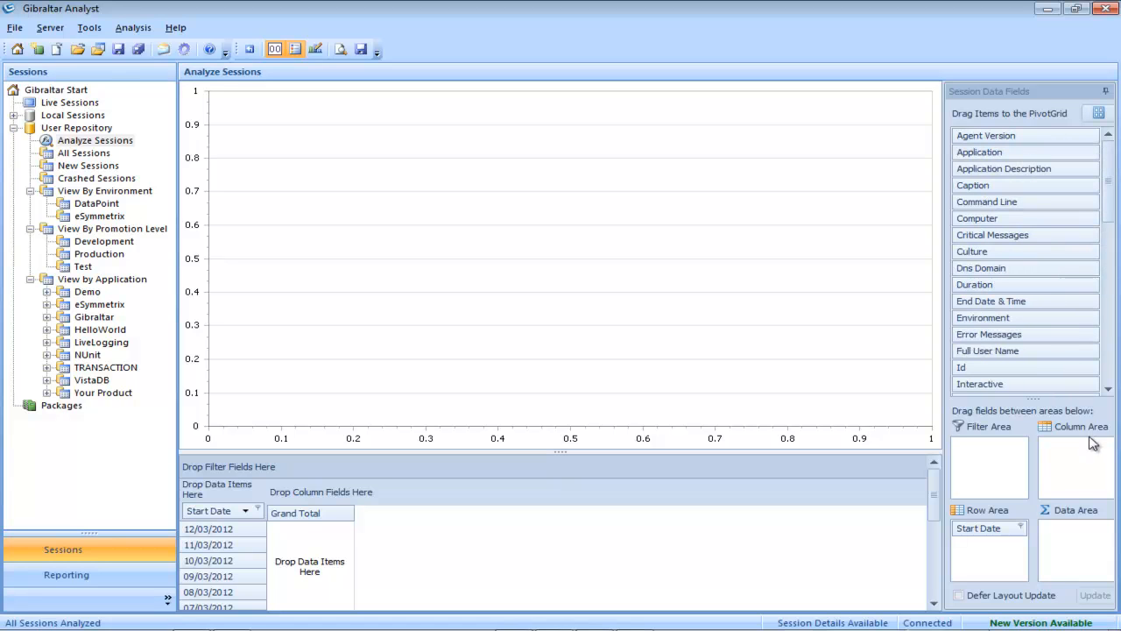
{"action": "left_click_drag", "start_coordinate": [1091, 462], "coordinate": [1090, 461]}
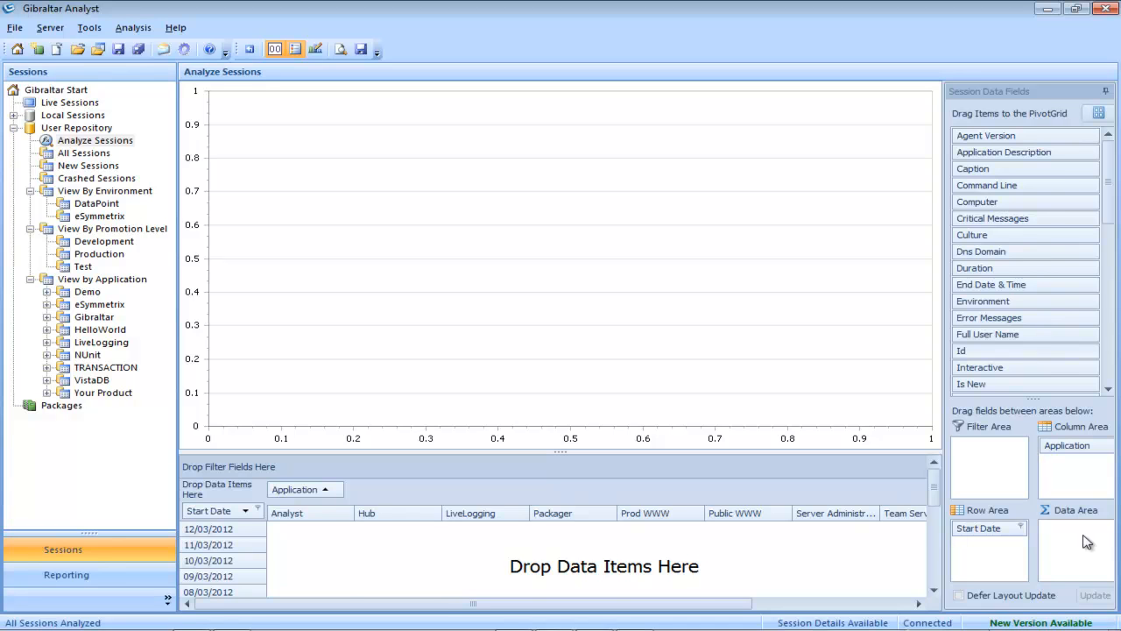
{"action": "left_click_drag", "start_coordinate": [1087, 541], "coordinate": [1087, 542]}
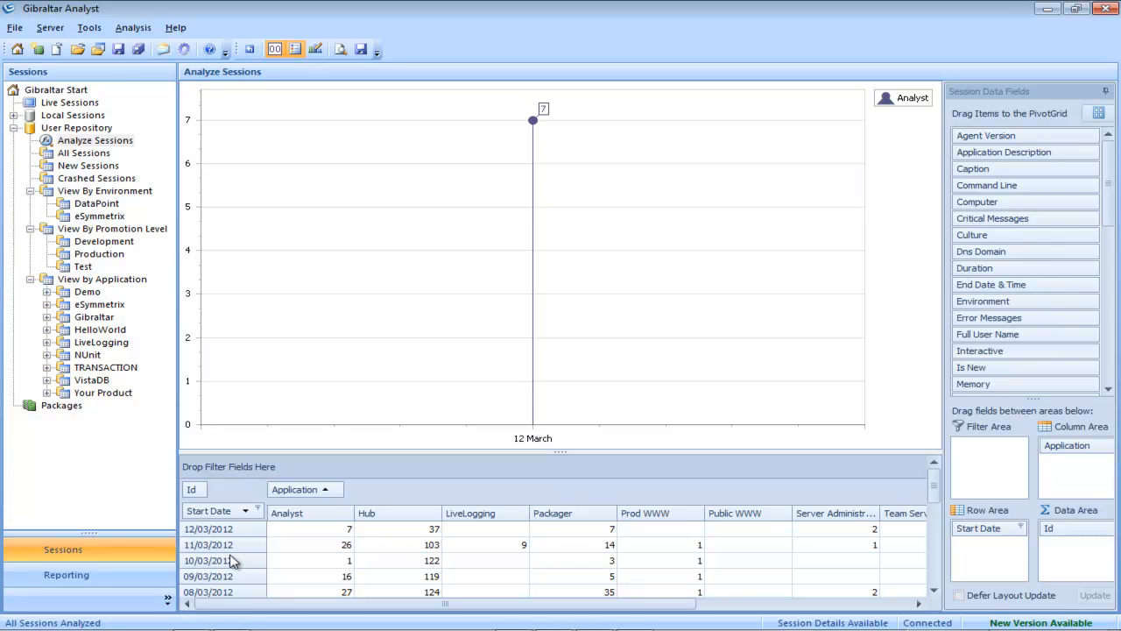
{"action": "left_click", "coordinate": [259, 511]}
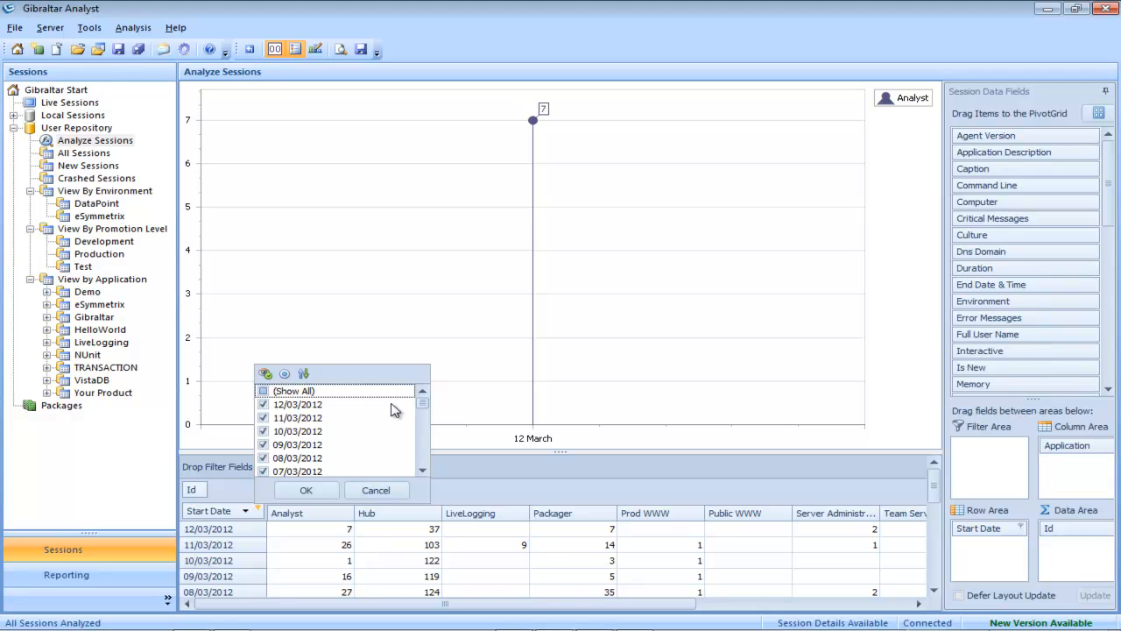
{"action": "mouse_move", "coordinate": [426, 410]}
{"action": "left_mouse_down"}
{"action": "mouse_move", "coordinate": [425, 468]}
{"action": "mouse_move", "coordinate": [426, 401]}
{"action": "left_mouse_up"}
{"action": "left_click", "coordinate": [308, 491]}
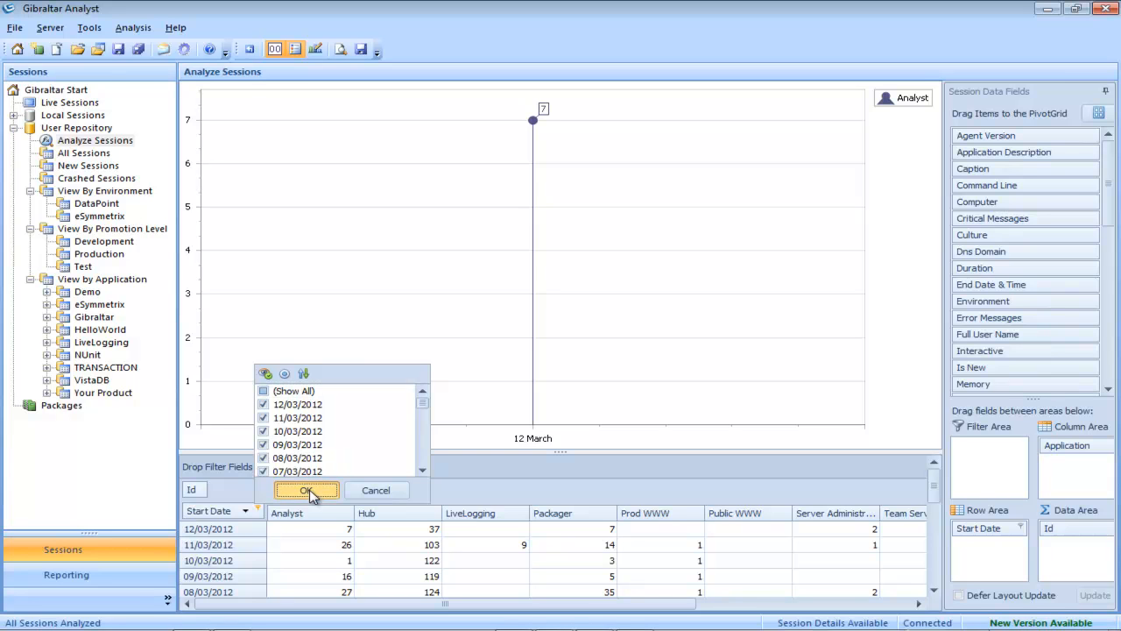
{"action": "left_click", "coordinate": [308, 492]}
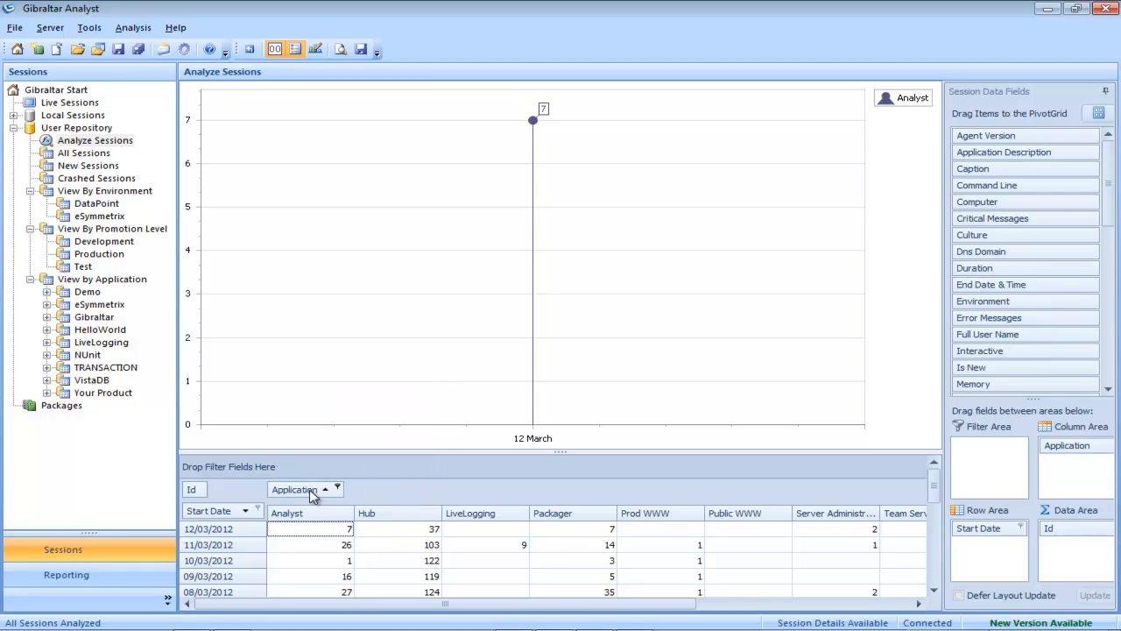
Step: Chart Hub's session counts without value labels, then add Packager's sessions
{"action": "left_click", "coordinate": [399, 517]}
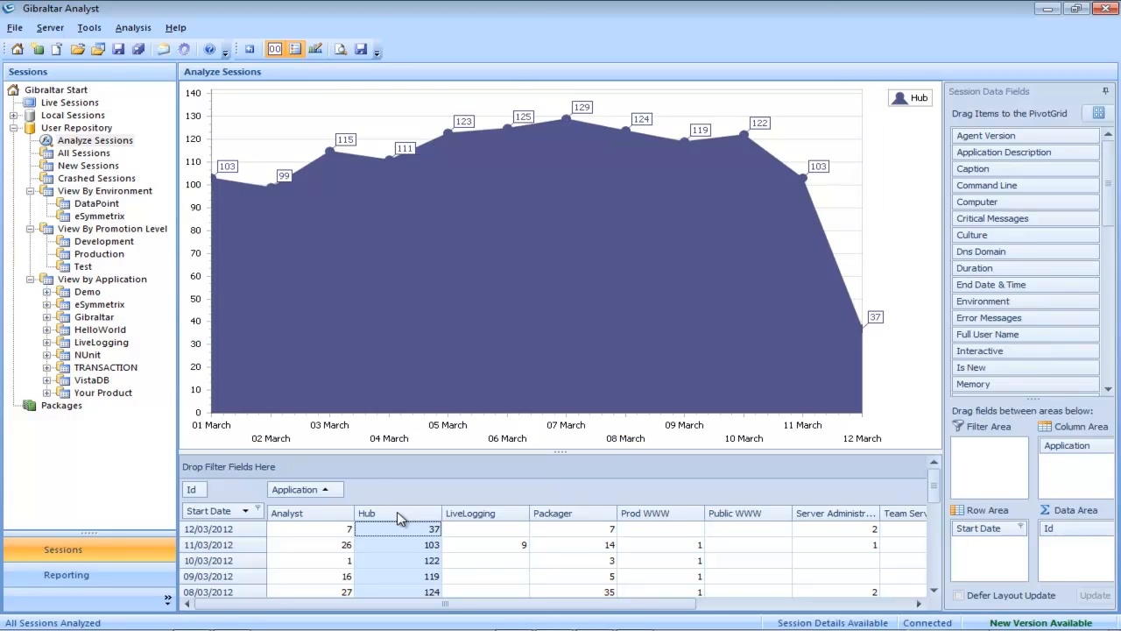
{"action": "left_click", "coordinate": [274, 50]}
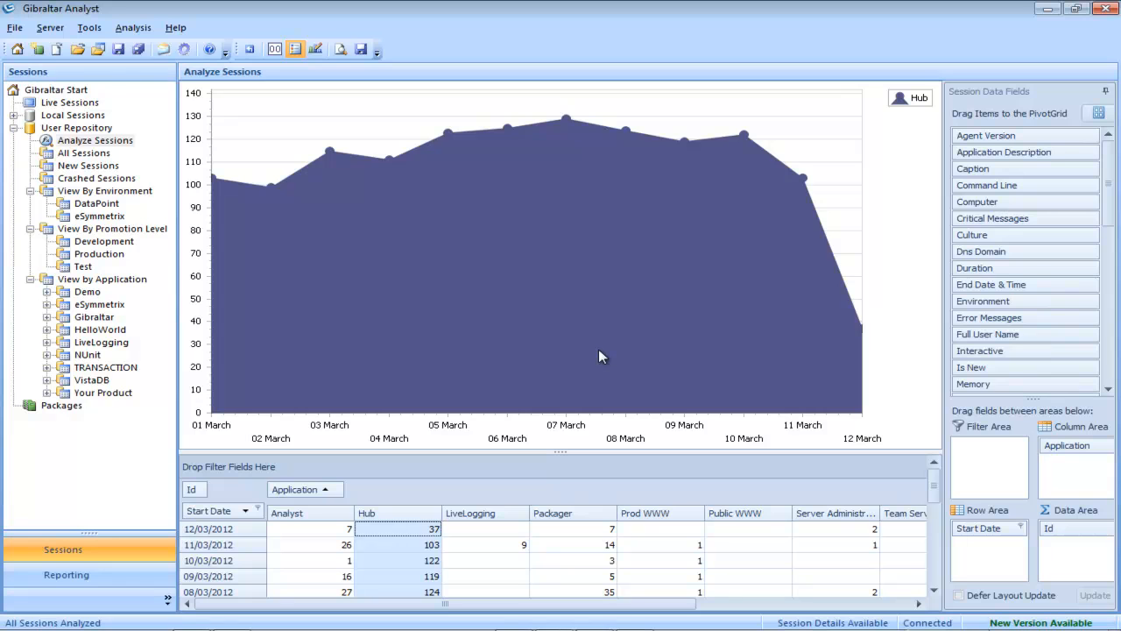
{"action": "left_click", "coordinate": [578, 519]}
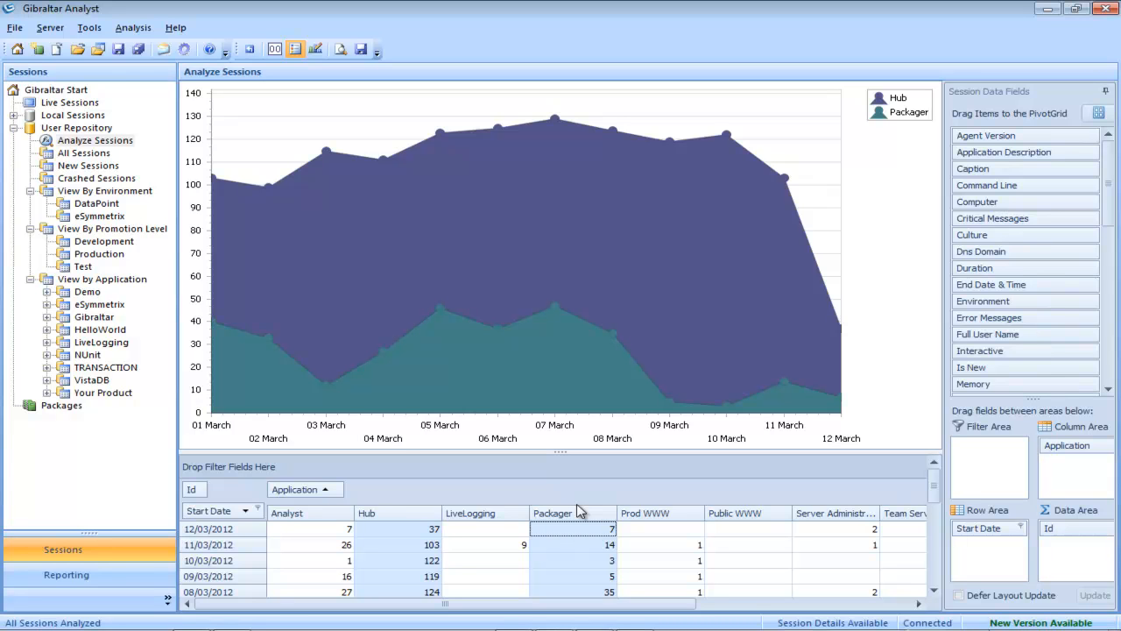
Step: Set the Start Date filter to (Show All) to include every date
{"action": "left_click", "coordinate": [260, 512]}
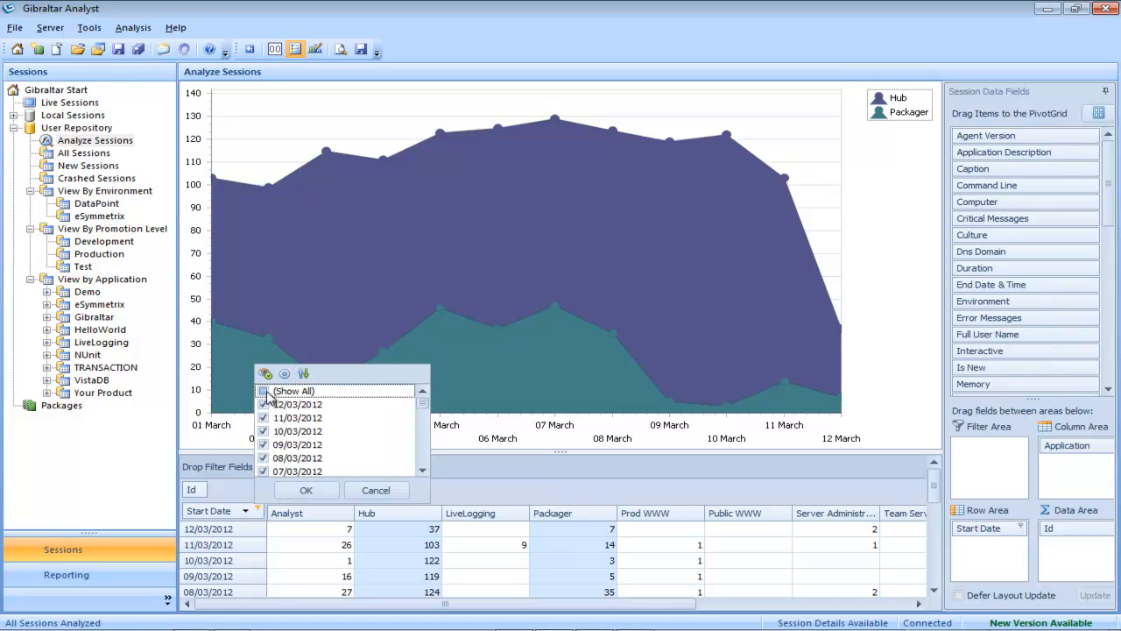
{"action": "left_click", "coordinate": [264, 391]}
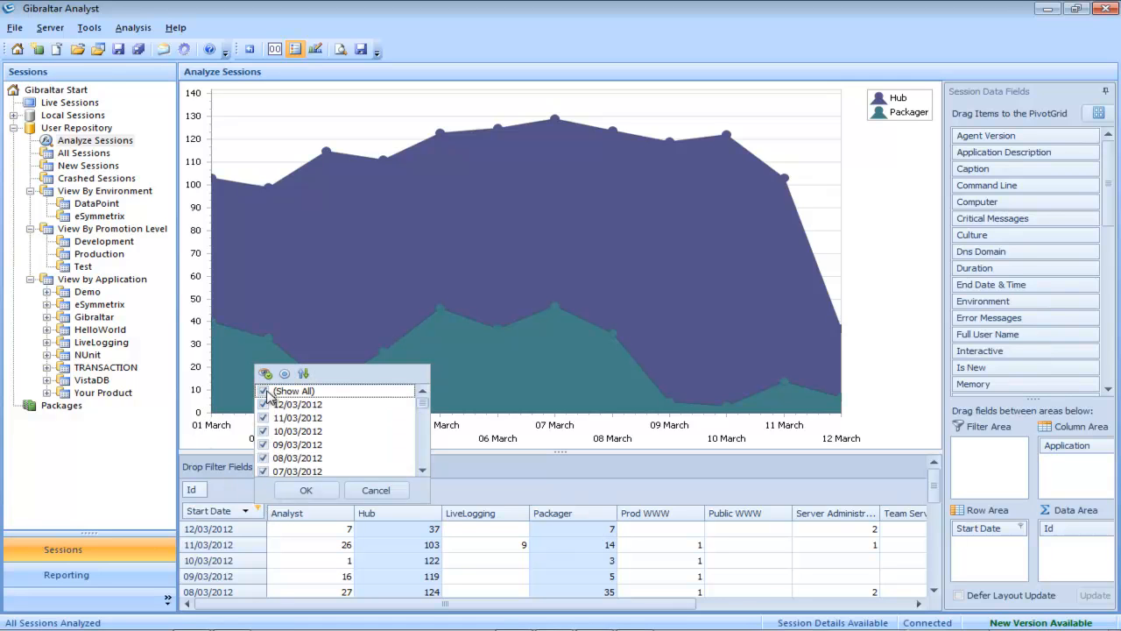
{"action": "left_click", "coordinate": [307, 491]}
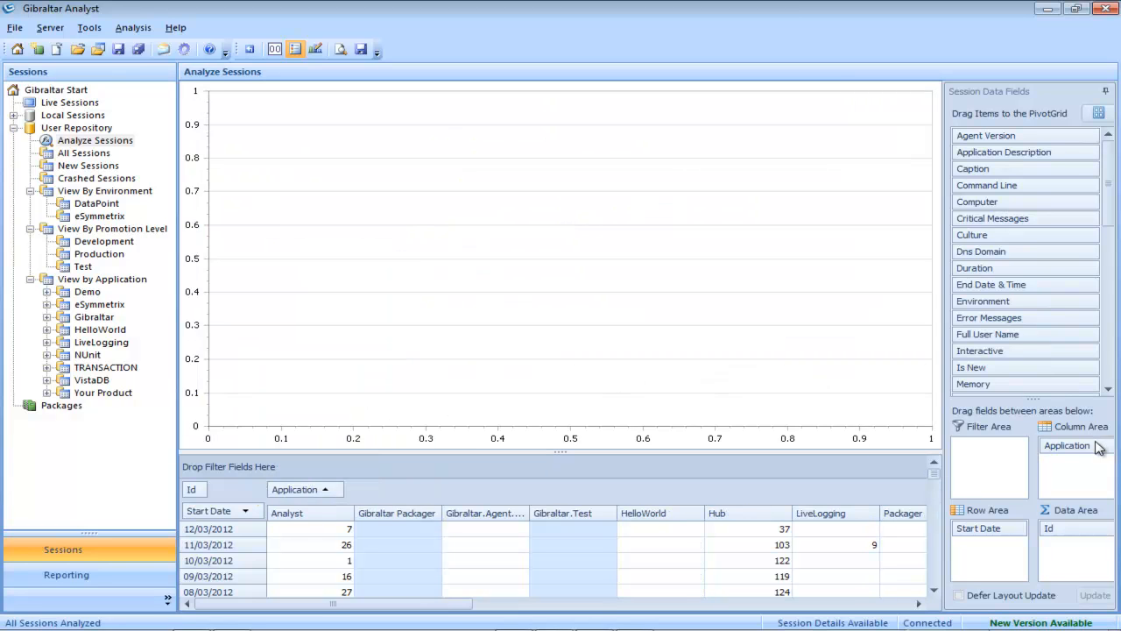
Step: Remove Application, Start Date and the Id count from the pivot grid areas
{"action": "left_click_drag", "start_coordinate": [1097, 453], "coordinate": [1016, 341]}
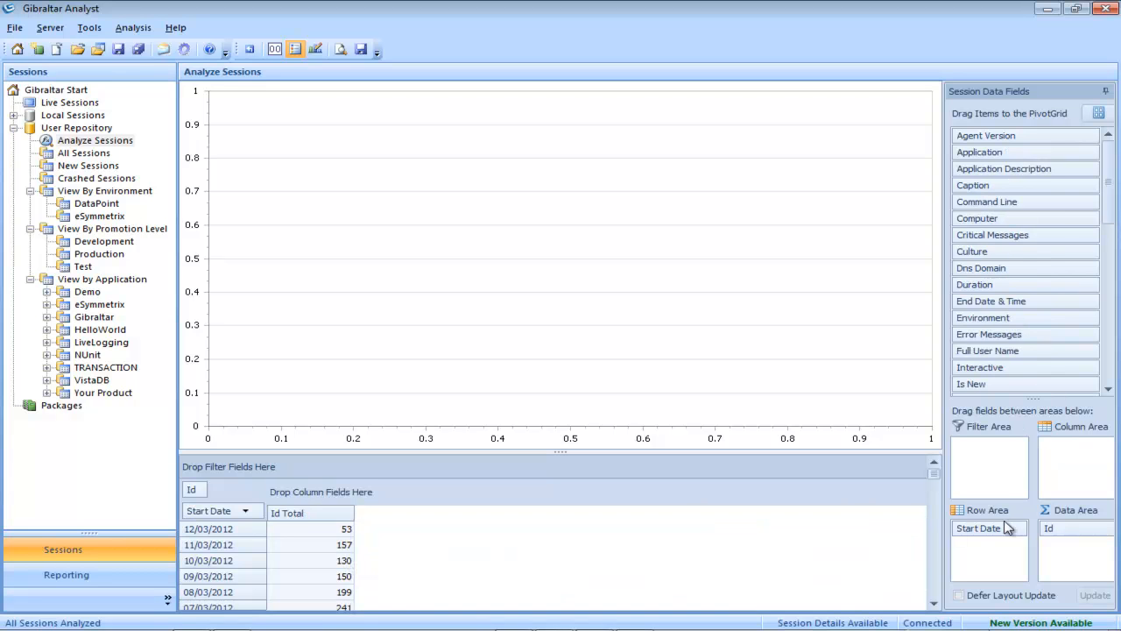
{"action": "left_click_drag", "start_coordinate": [1008, 533], "coordinate": [1033, 341]}
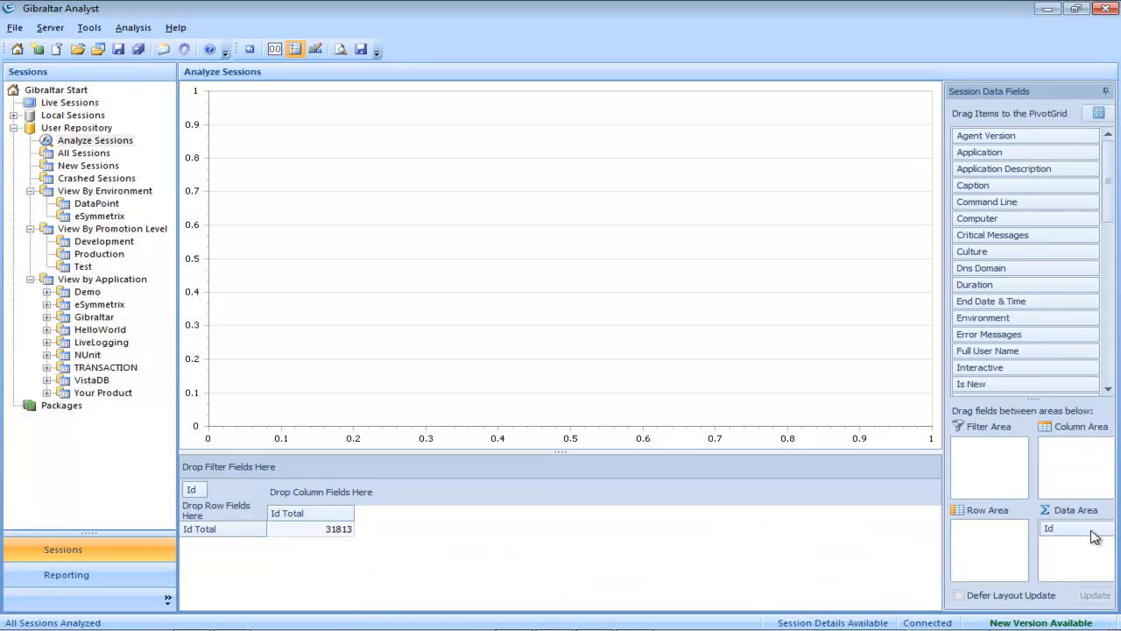
{"action": "left_click_drag", "start_coordinate": [1060, 528], "coordinate": [1034, 353]}
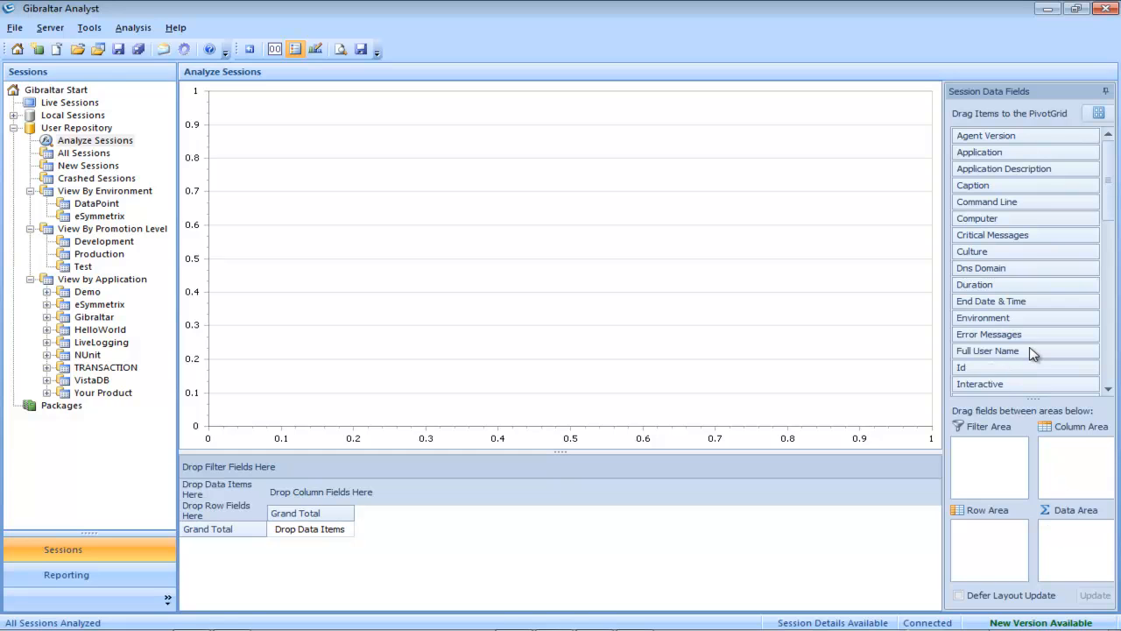
Step: Set the chart type to Pie in the Chart Wizard
{"action": "left_click", "coordinate": [316, 50]}
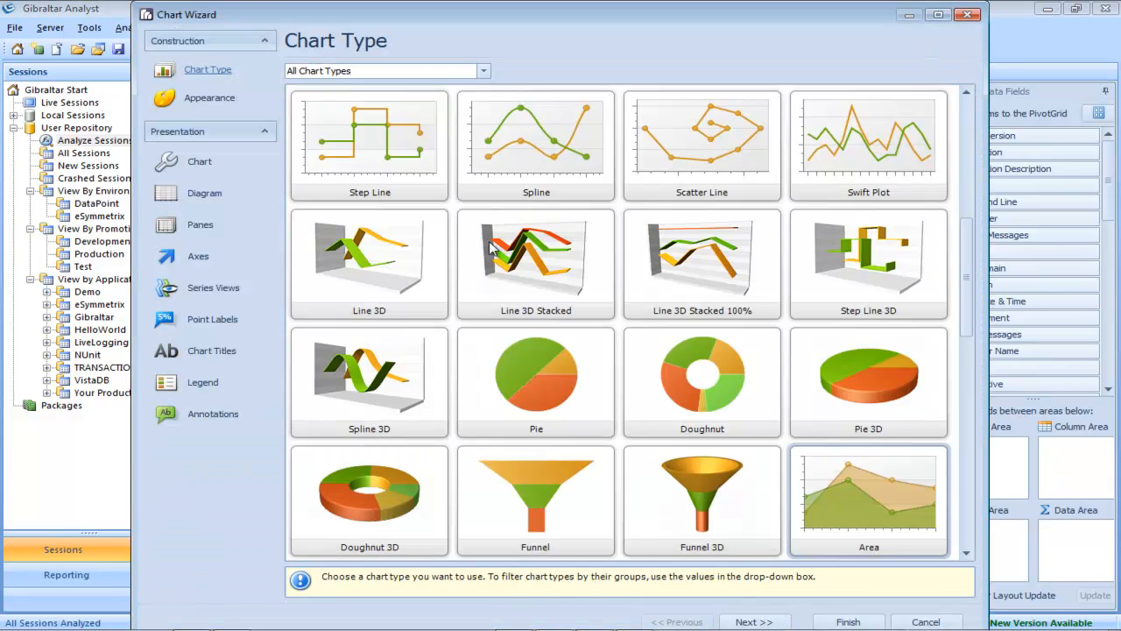
{"action": "left_click", "coordinate": [563, 371]}
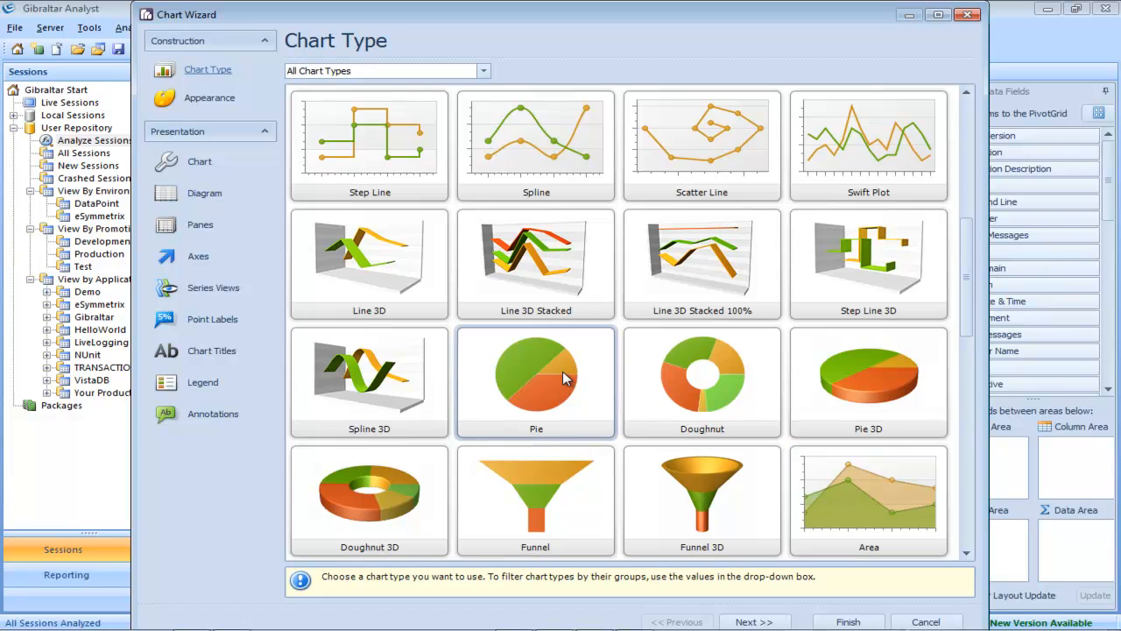
{"action": "left_click", "coordinate": [861, 627]}
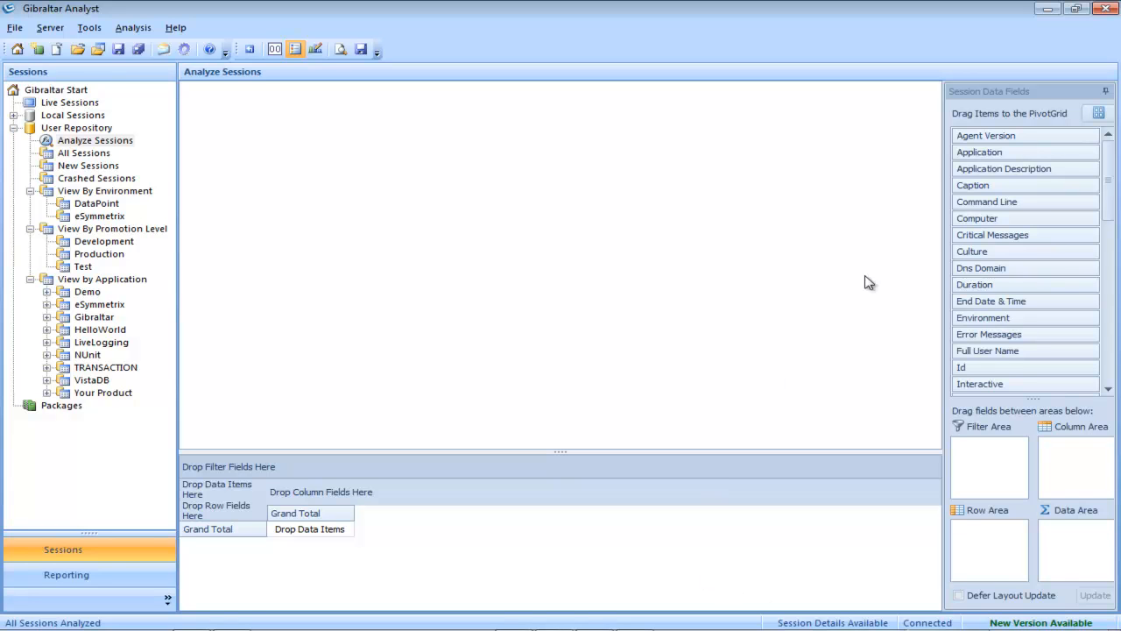
Step: Pivot Id counts with OS Family as rows and Application, then Version (X), as columns
{"action": "left_click_drag", "start_coordinate": [1113, 203], "coordinate": [1113, 296]}
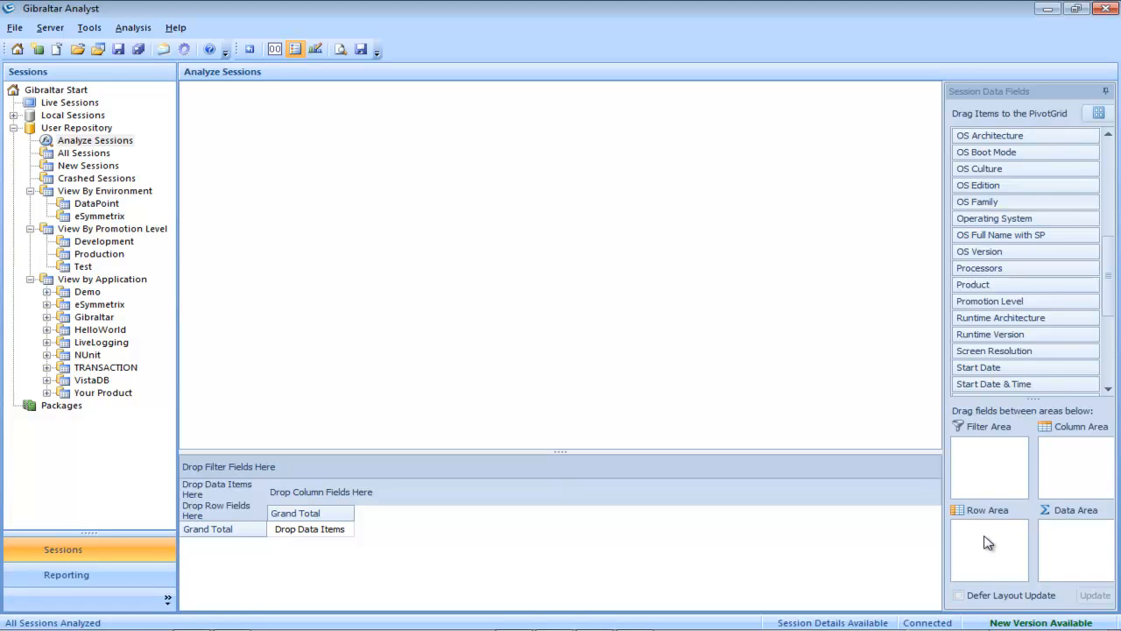
{"action": "left_click_drag", "start_coordinate": [988, 542], "coordinate": [987, 542]}
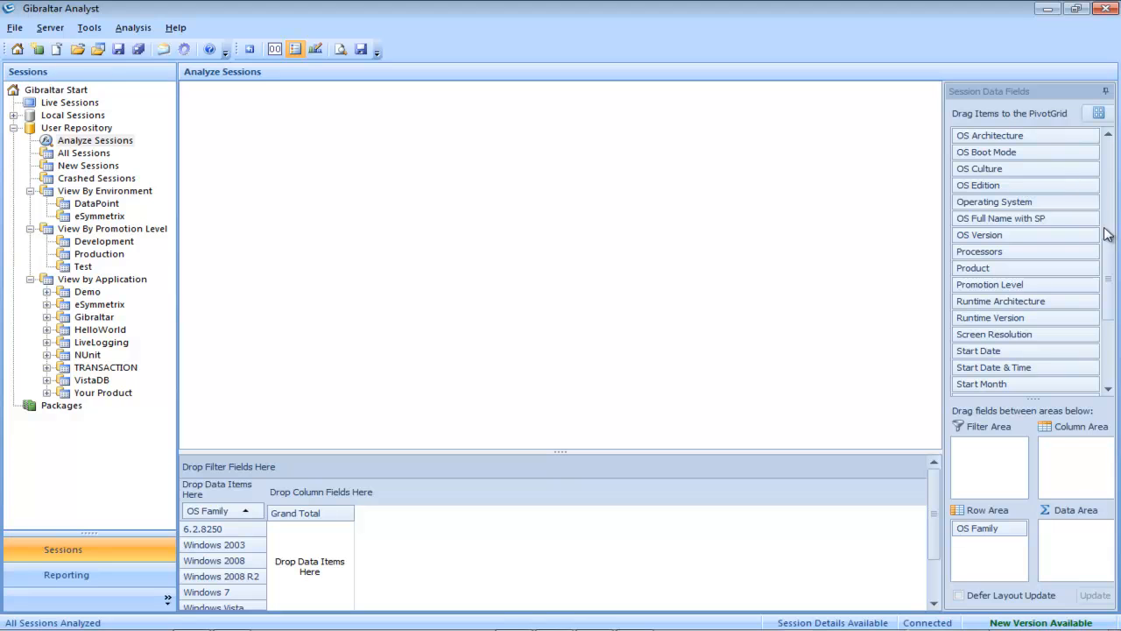
{"action": "left_click_drag", "start_coordinate": [1108, 255], "coordinate": [1109, 145]}
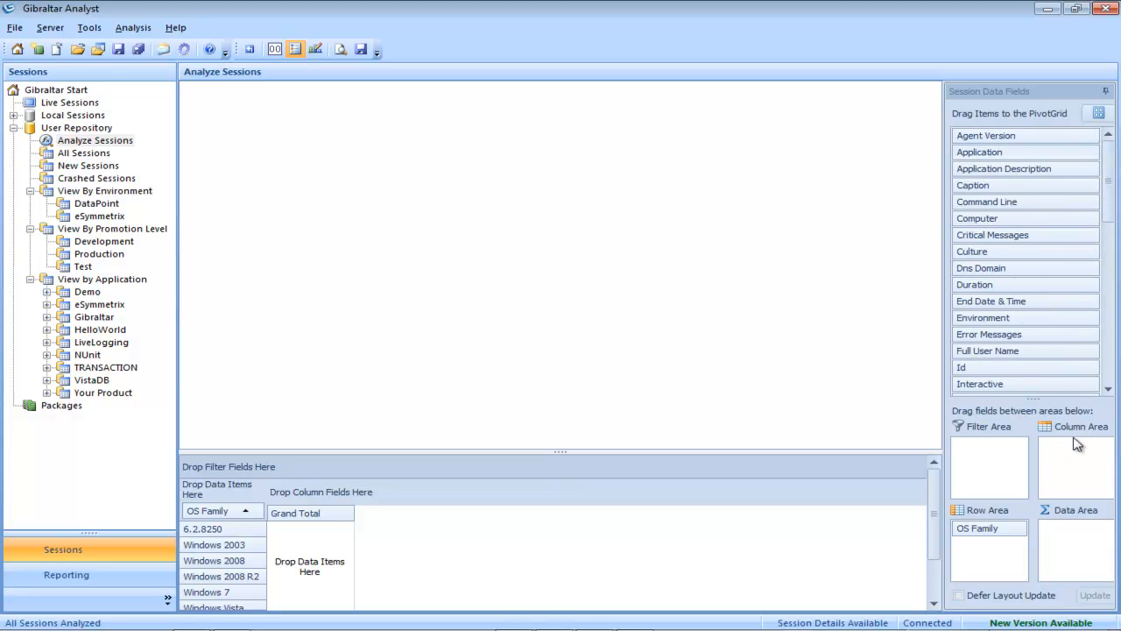
{"action": "left_click_drag", "start_coordinate": [979, 152], "coordinate": [1082, 452]}
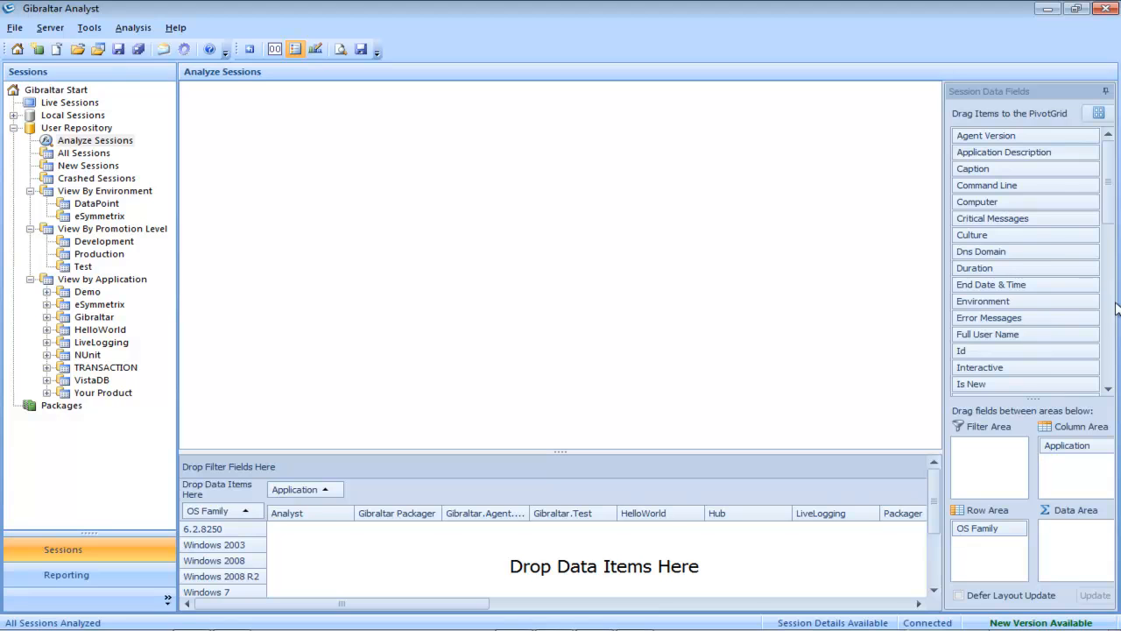
{"action": "left_click_drag", "start_coordinate": [1111, 206], "coordinate": [1115, 359]}
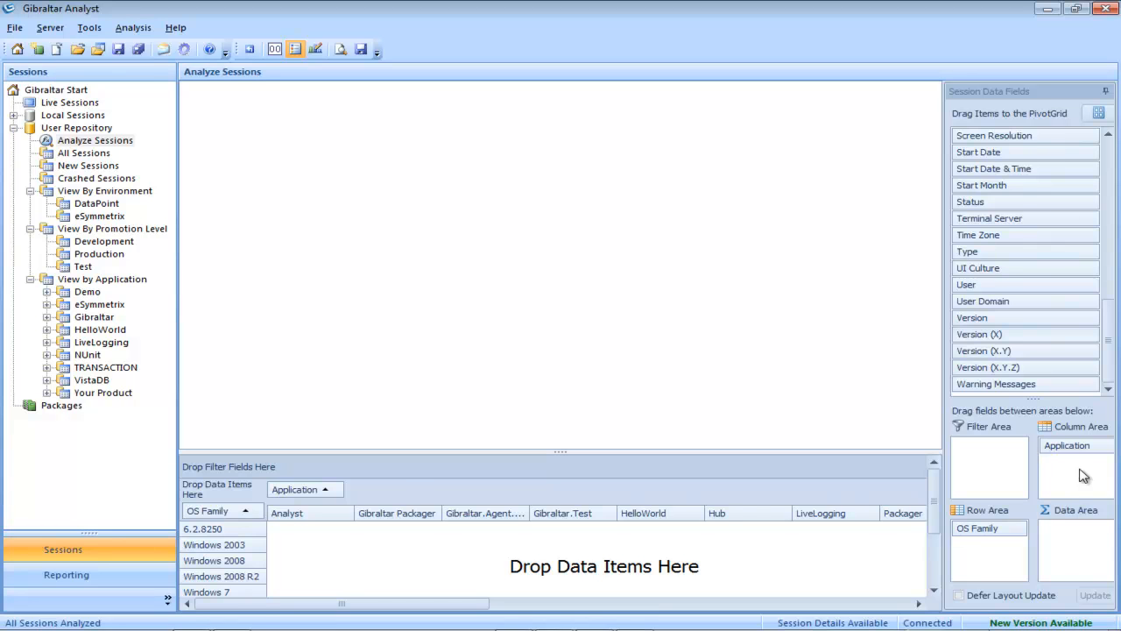
{"action": "left_click_drag", "start_coordinate": [1085, 476], "coordinate": [1086, 474]}
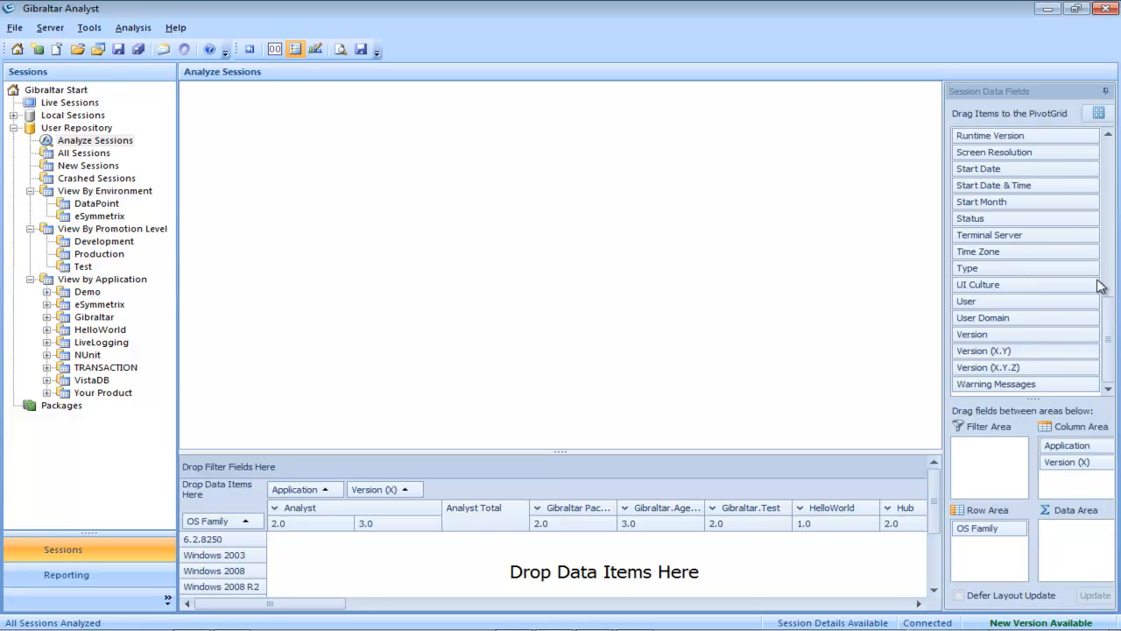
{"action": "left_click_drag", "start_coordinate": [1113, 322], "coordinate": [1111, 162]}
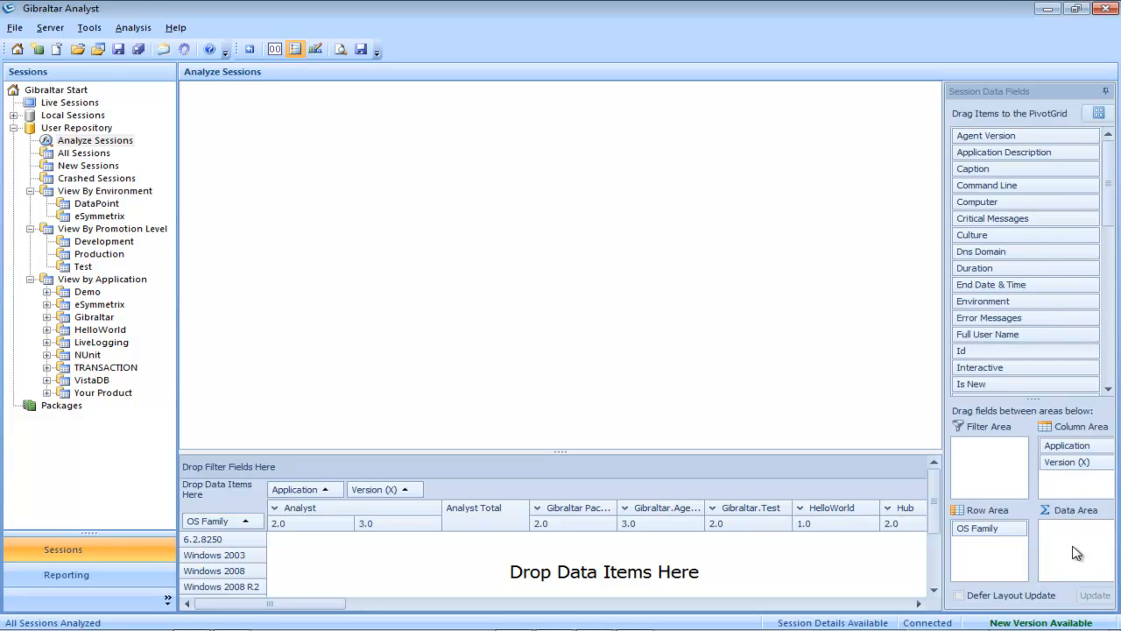
{"action": "left_click_drag", "start_coordinate": [1082, 552], "coordinate": [1082, 552]}
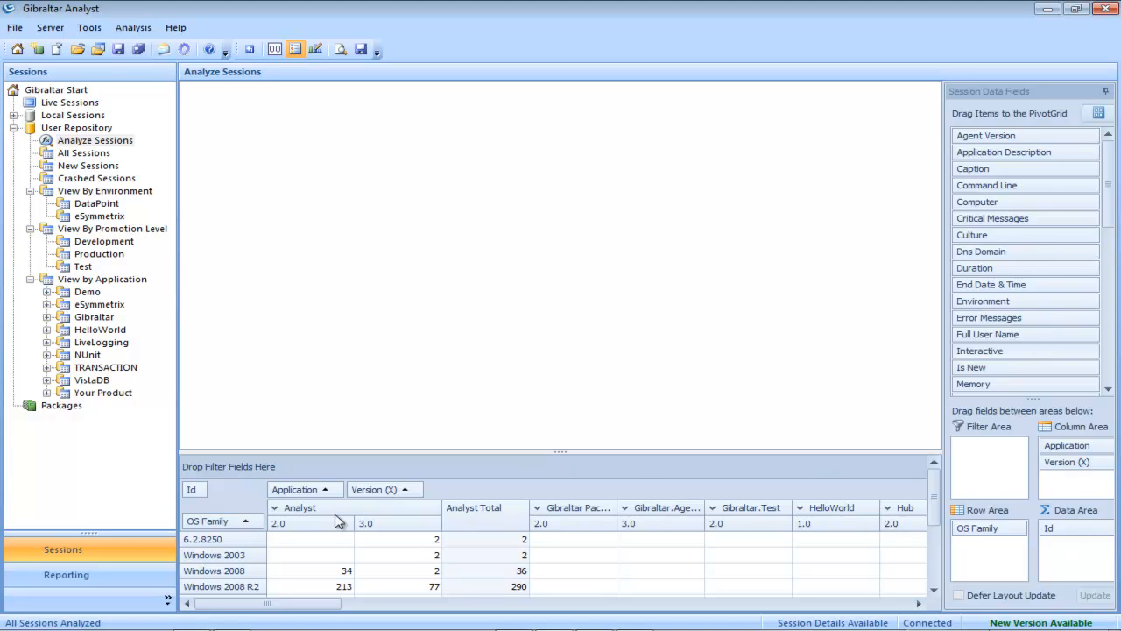
Step: Chart Analyst 2.0, Analyst 3.0, Hub 2.0 and Hub 3.0 as pies with point labels shown
{"action": "left_click", "coordinate": [294, 524]}
{"action": "left_click", "coordinate": [375, 527], "text": "shift"}
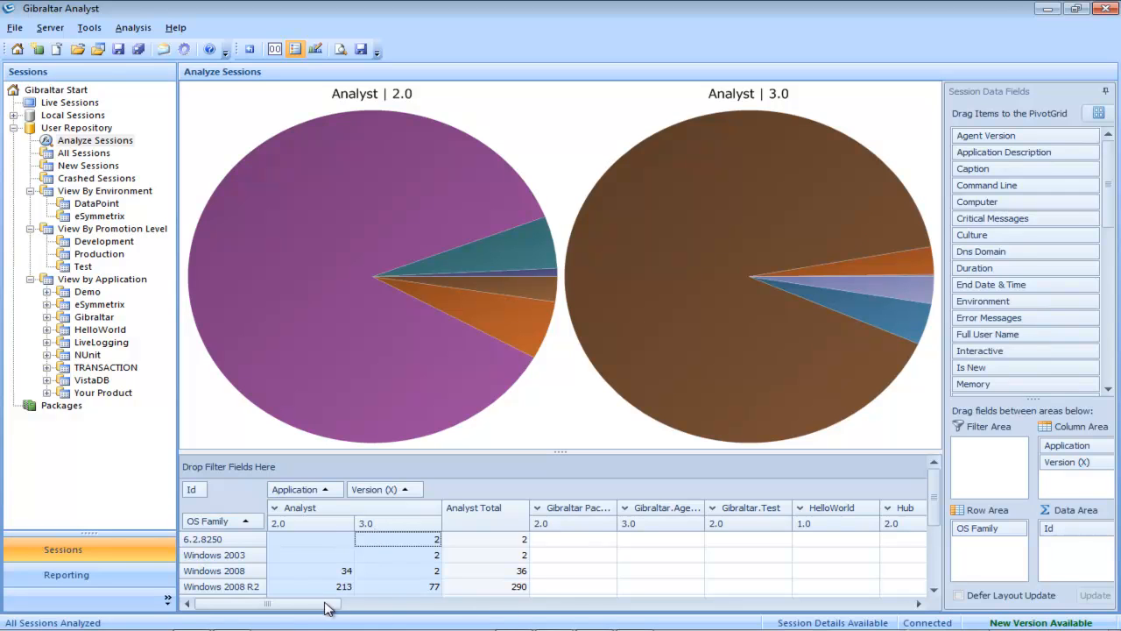
{"action": "left_click_drag", "start_coordinate": [324, 607], "coordinate": [370, 606]}
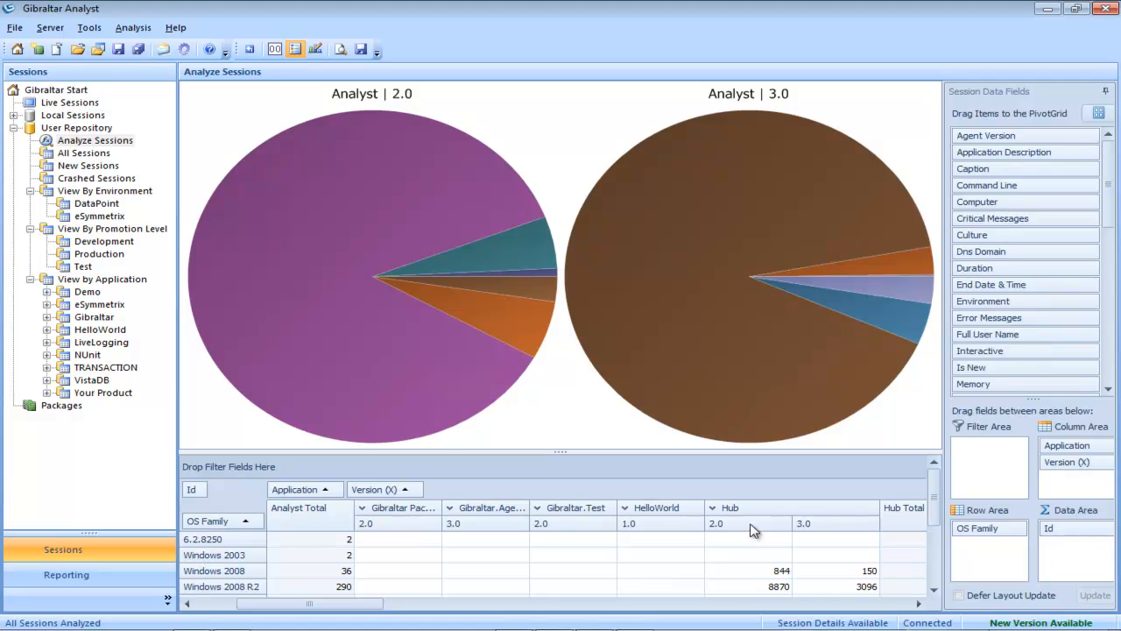
{"action": "left_click_drag", "start_coordinate": [756, 527], "coordinate": [808, 530]}
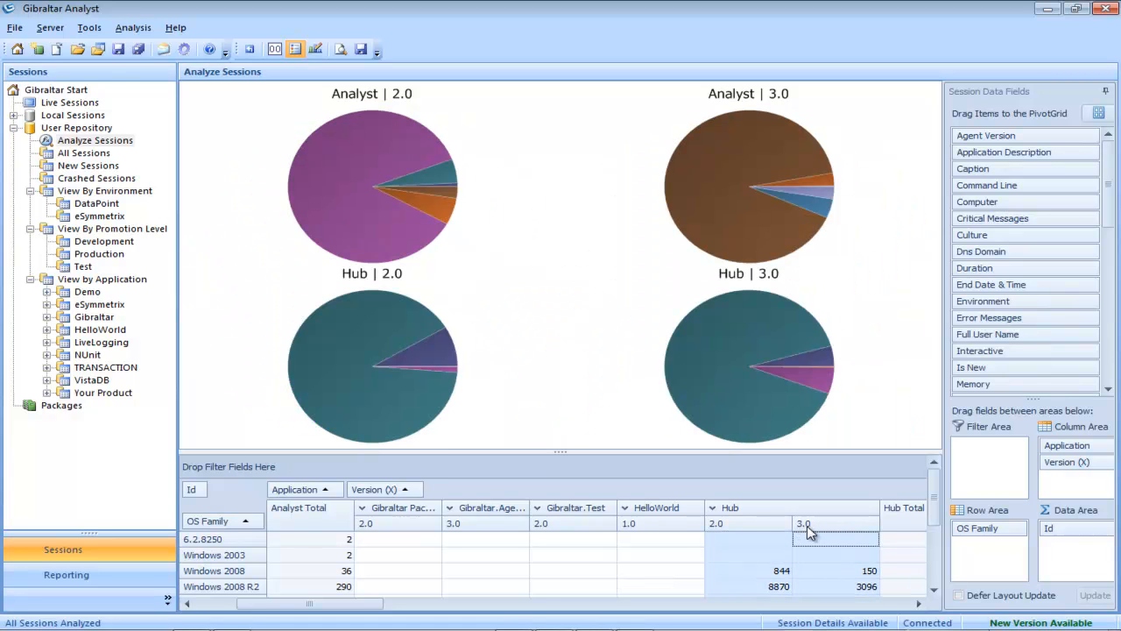
{"action": "left_click", "coordinate": [283, 50]}
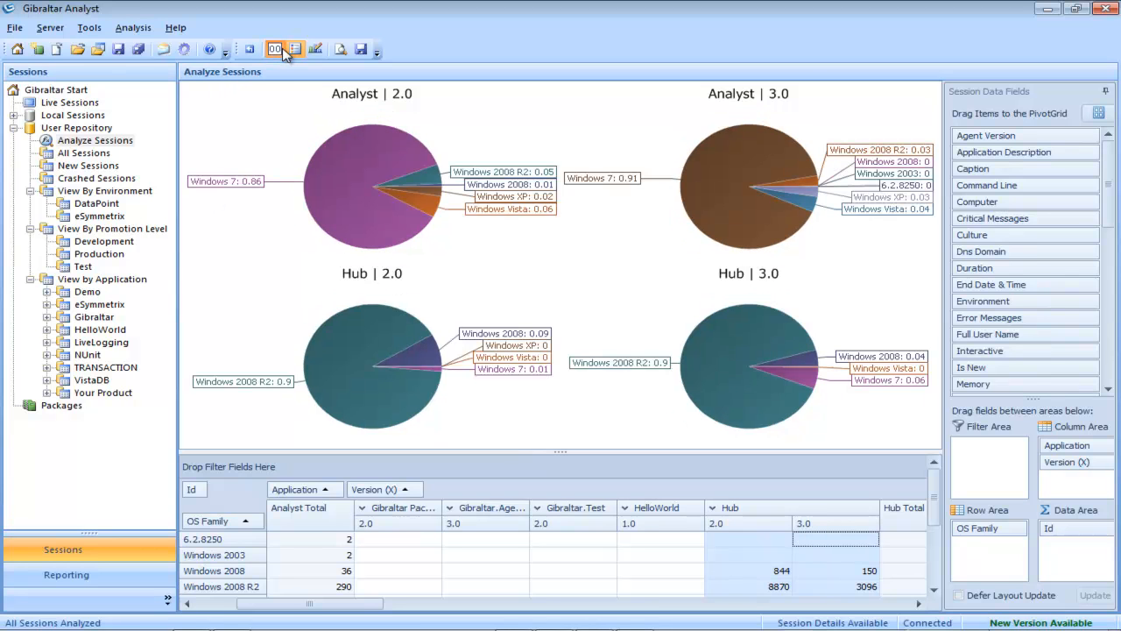